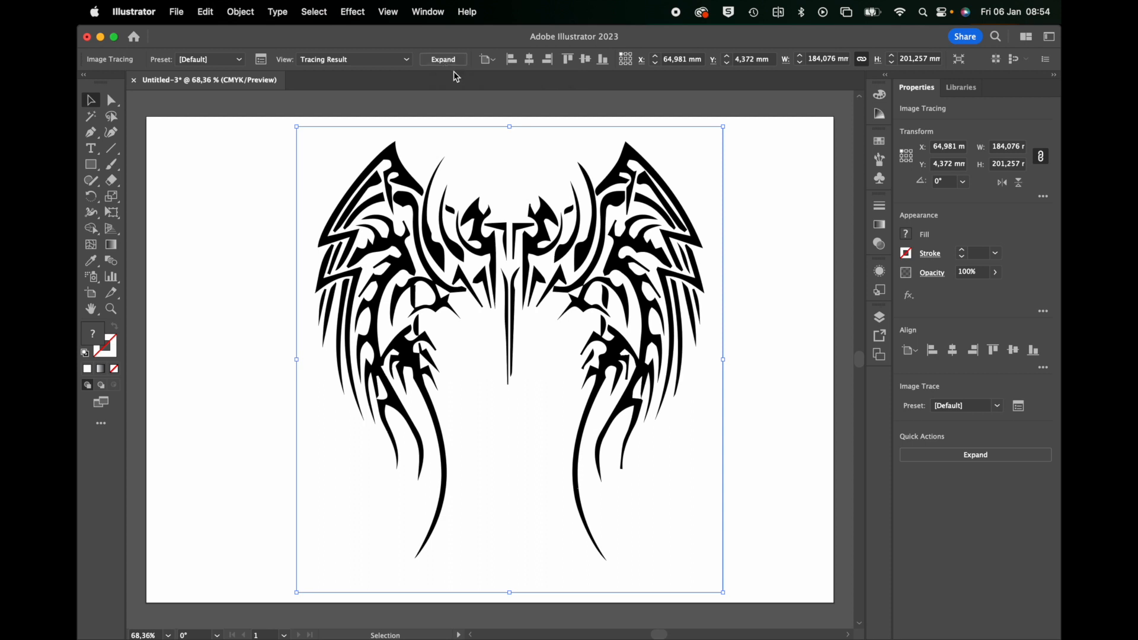
Set the wings' image trace to ignore white and expand the tracing result into vector paths.
left_click(262, 60)
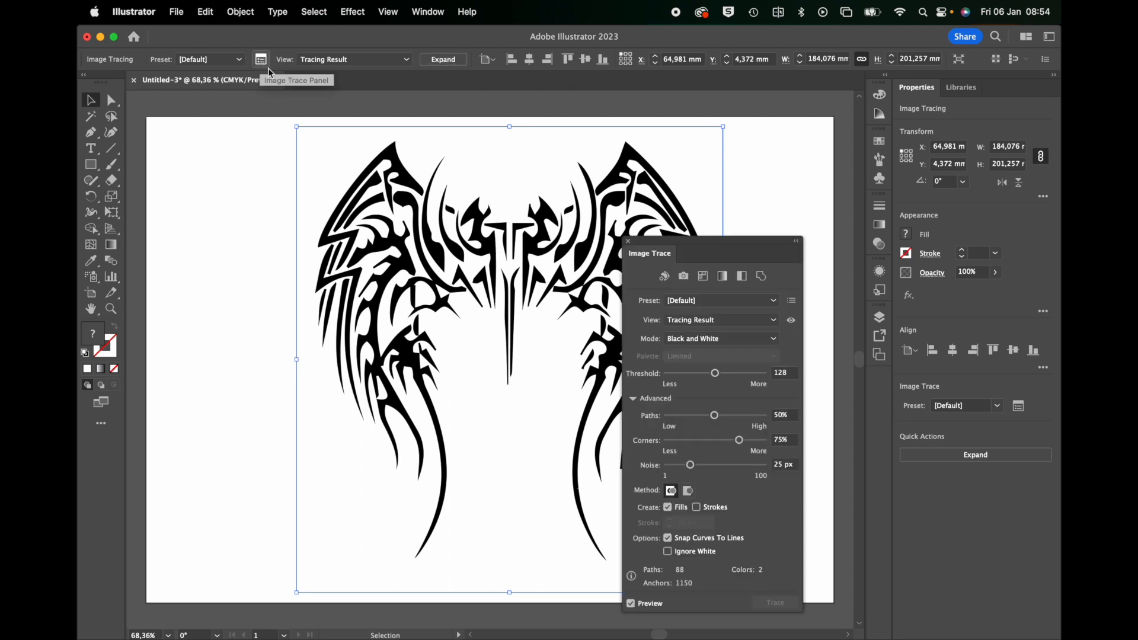
left_click(633, 400)
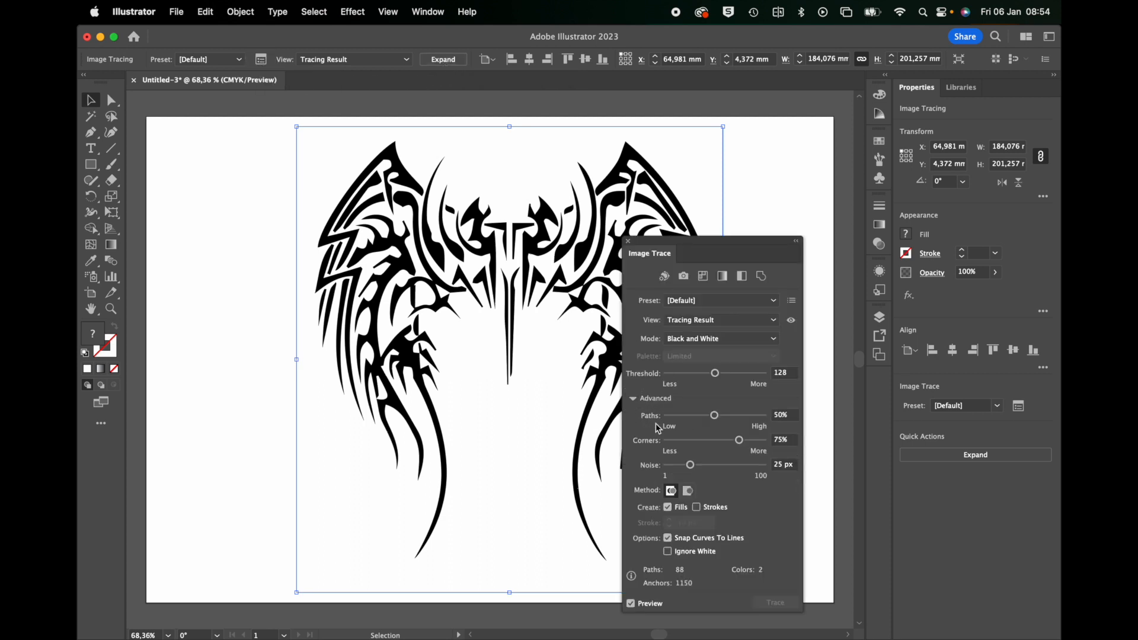
left_click(669, 553)
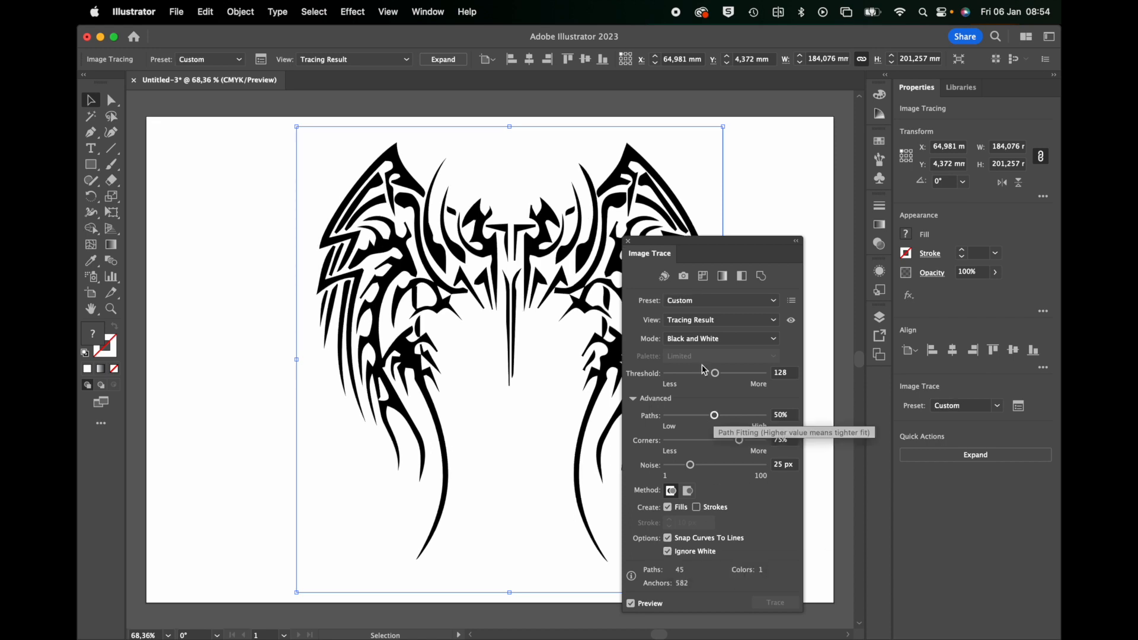
left_click(628, 242)
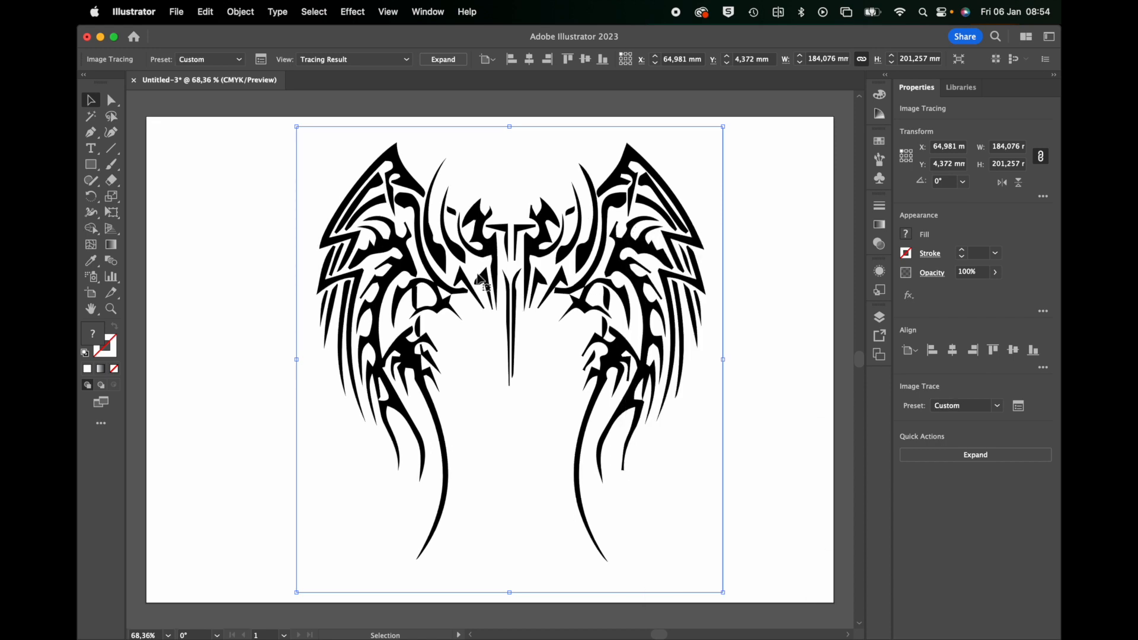
left_click(444, 59)
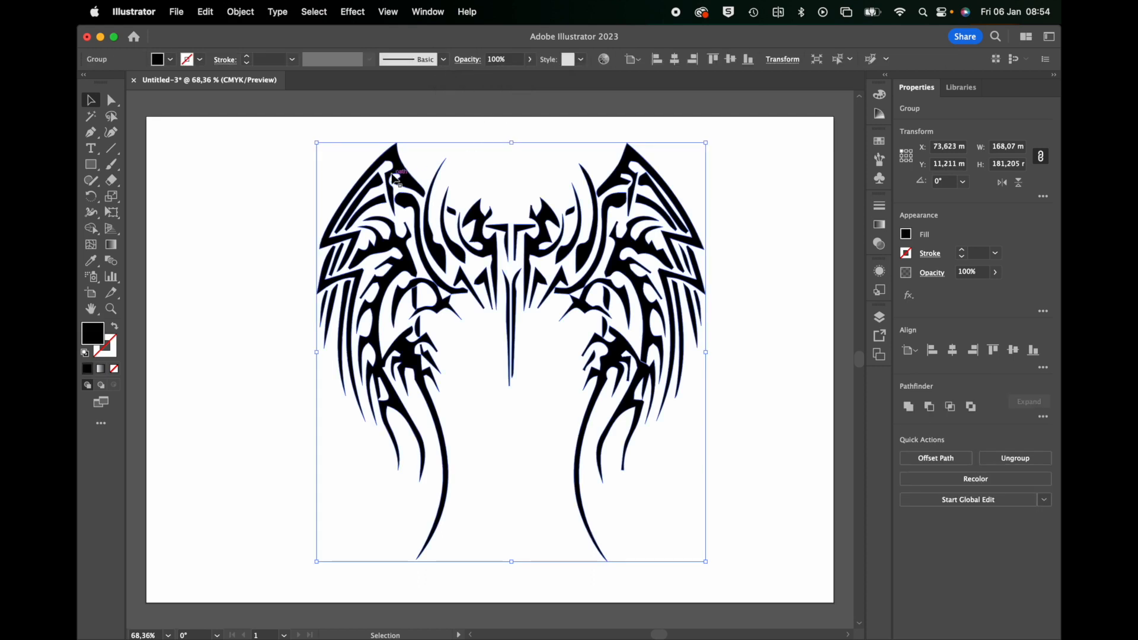
Simplify the wing paths with a 0% curve and a 0° corner point angle threshold, and unite the shapes.
left_click(249, 13)
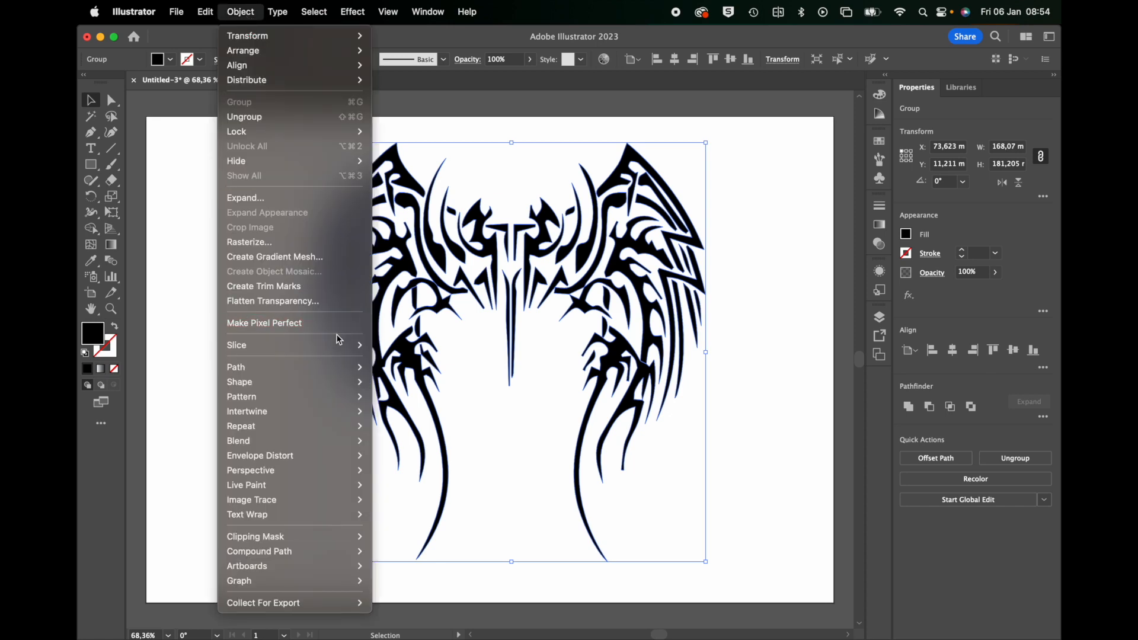
mouse_move(267, 368)
left_click(403, 455)
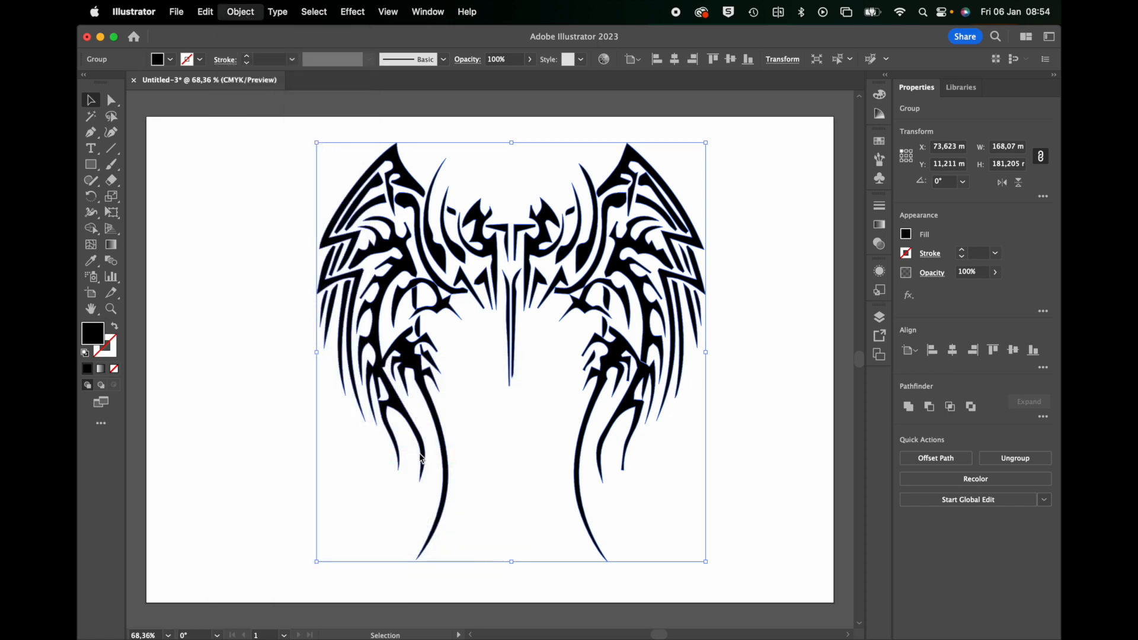
left_click(559, 374)
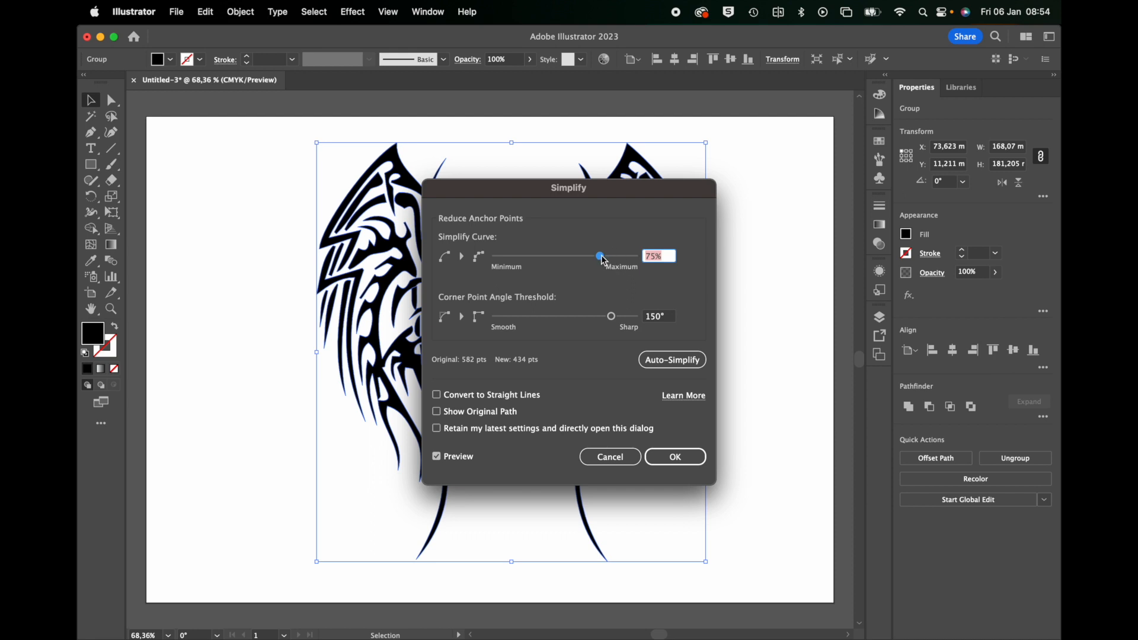
left_click_drag(600, 256, 483, 260)
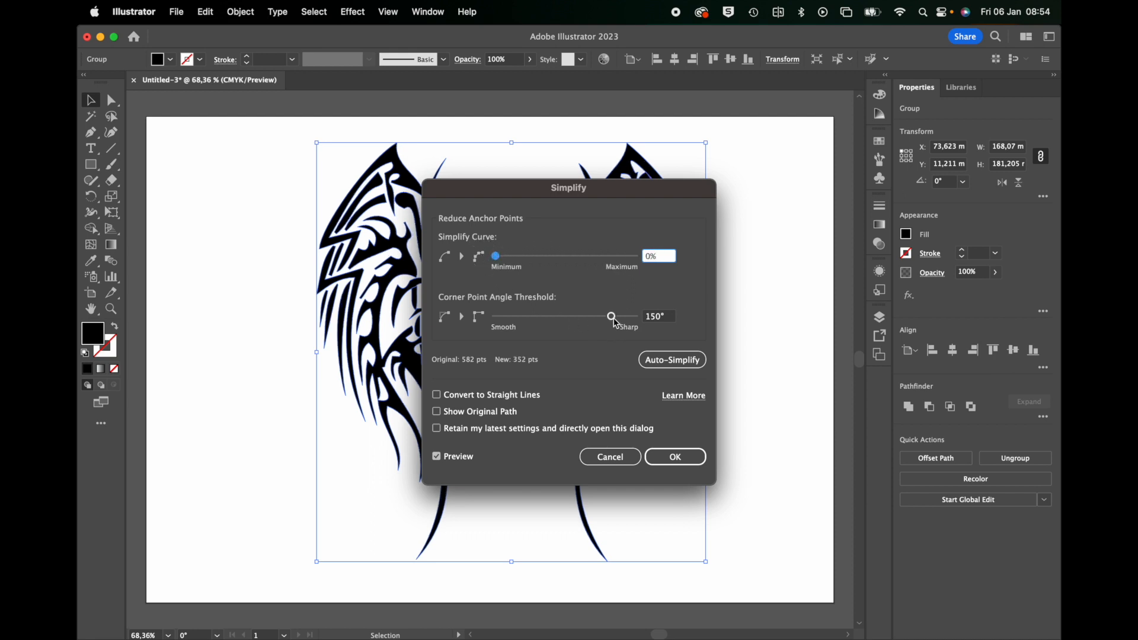
left_click_drag(616, 323, 474, 324)
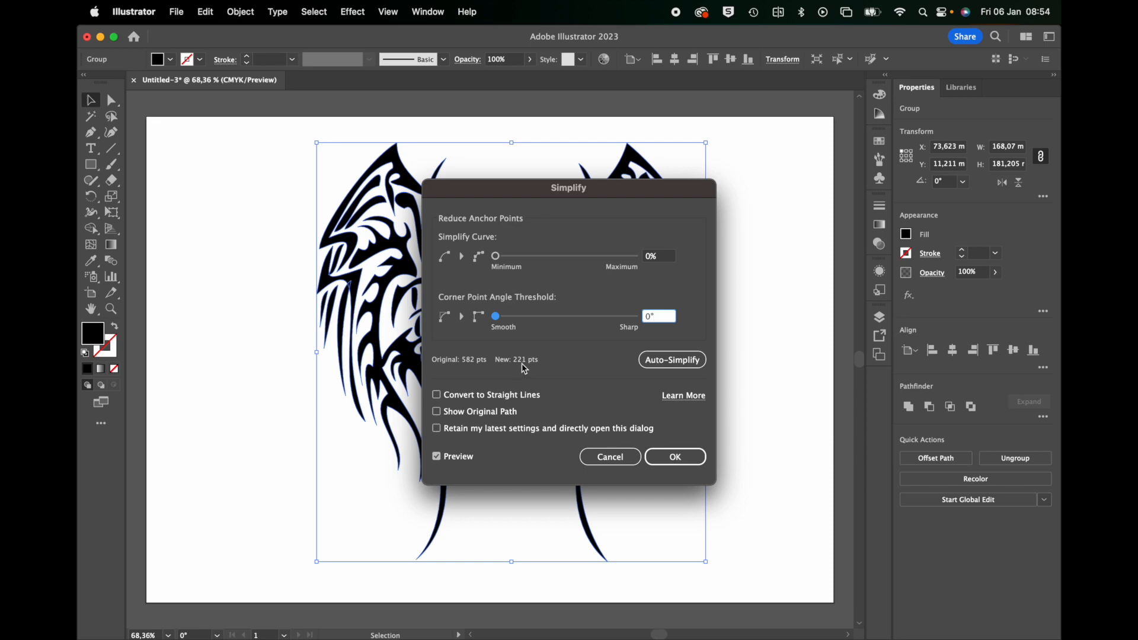
left_click(681, 459)
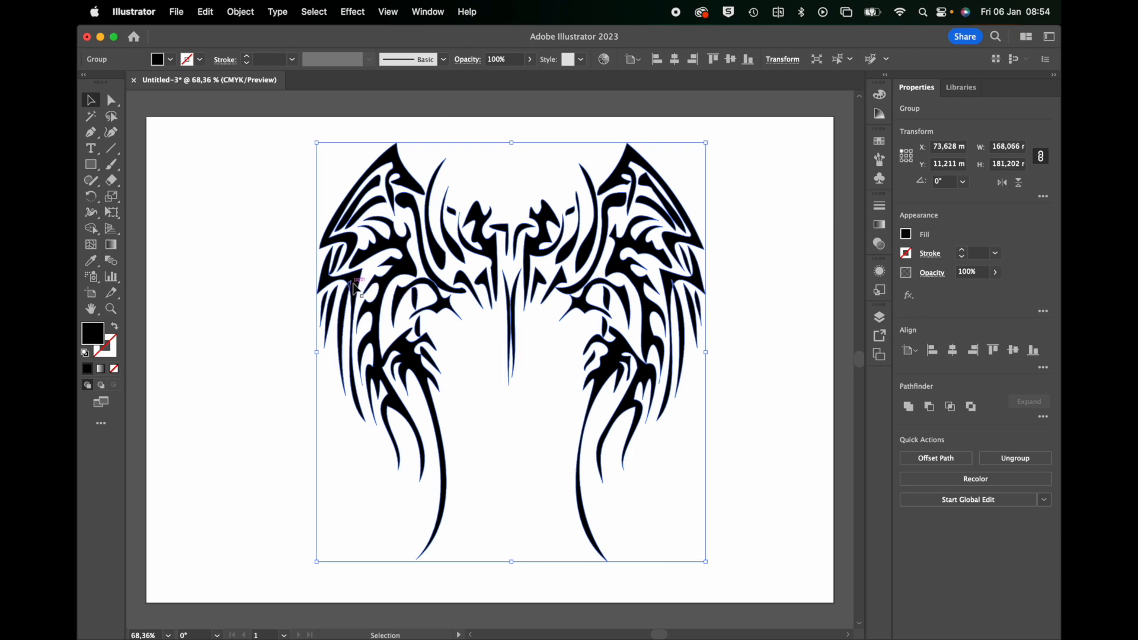
left_click(909, 410)
left_click(275, 280)
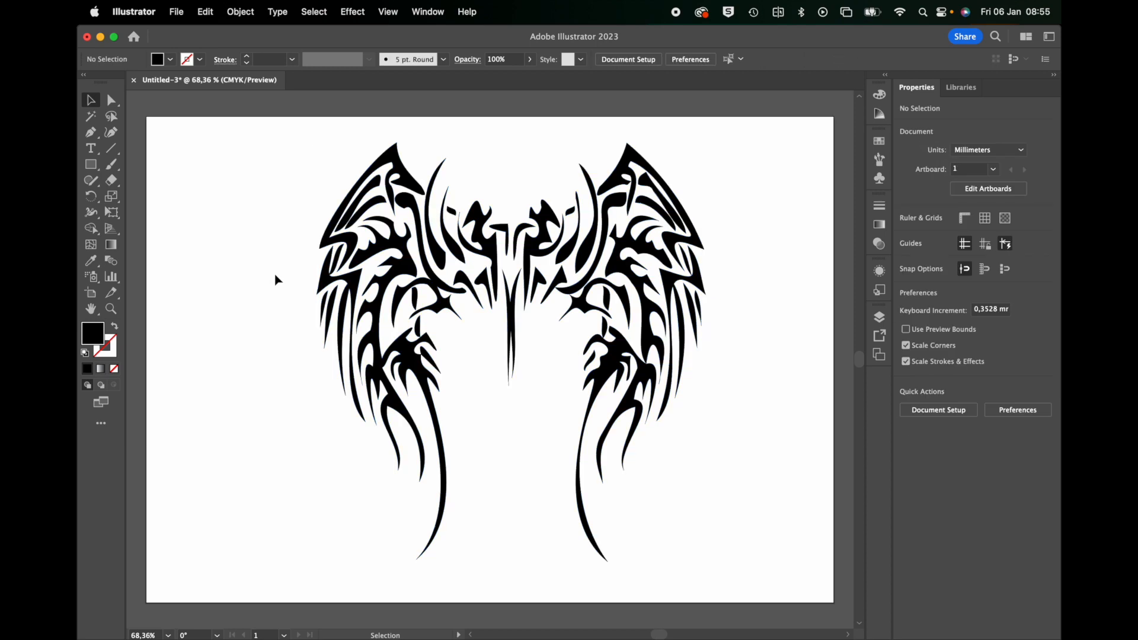
Narrow the artboard from both sides so its vertical edges sit close to the wing artwork.
left_click(90, 292)
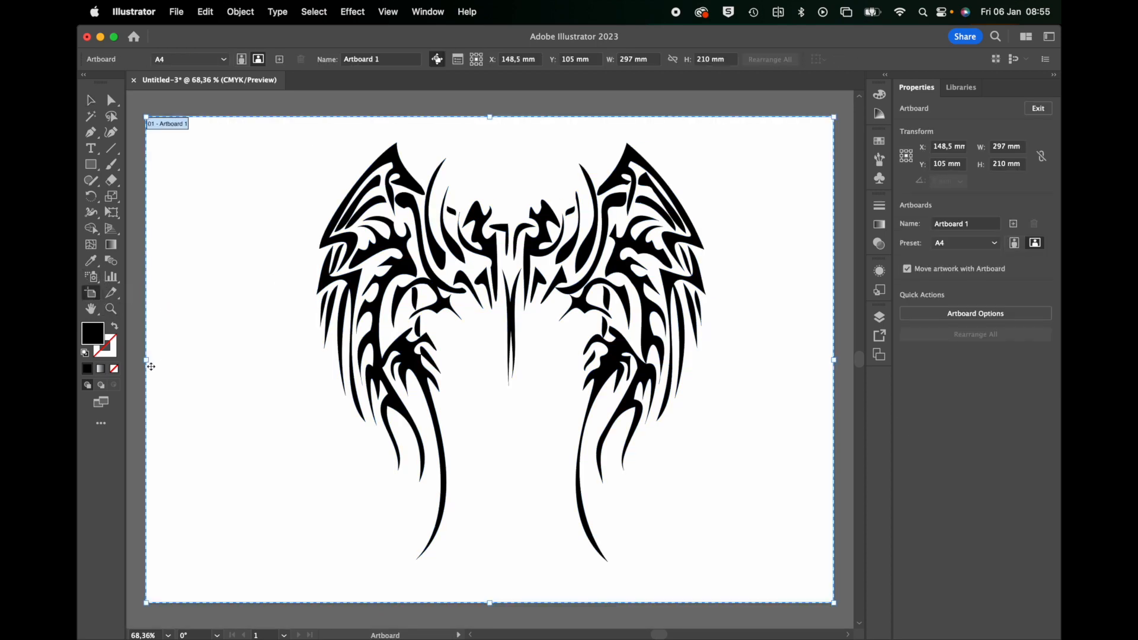
left_click_drag(147, 360, 291, 361)
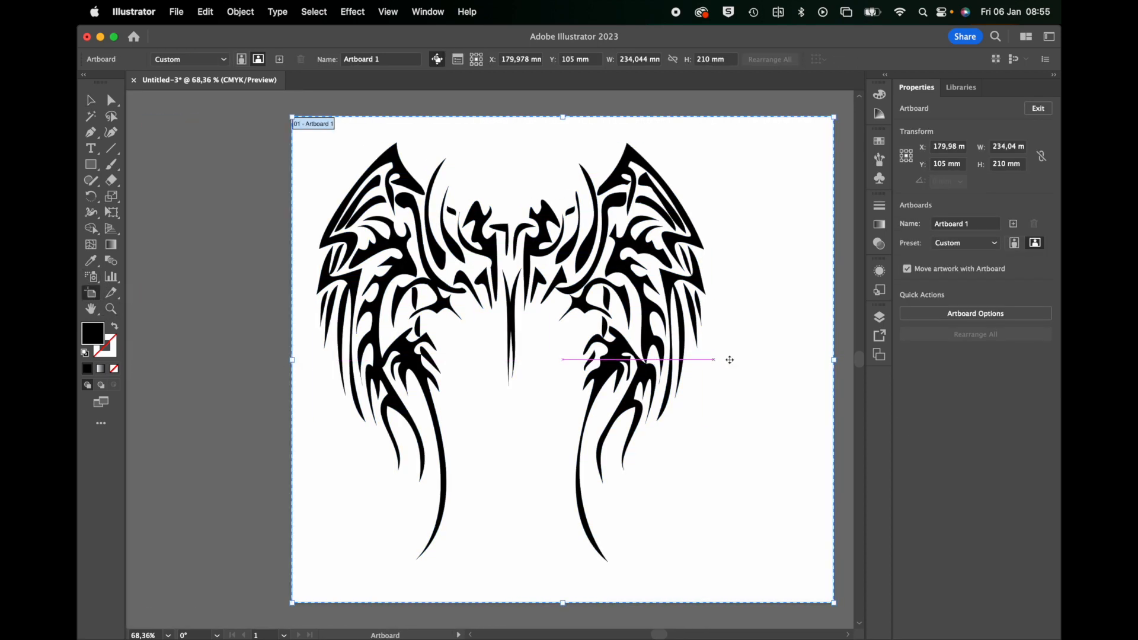
left_click_drag(834, 360, 728, 361)
left_click(90, 100)
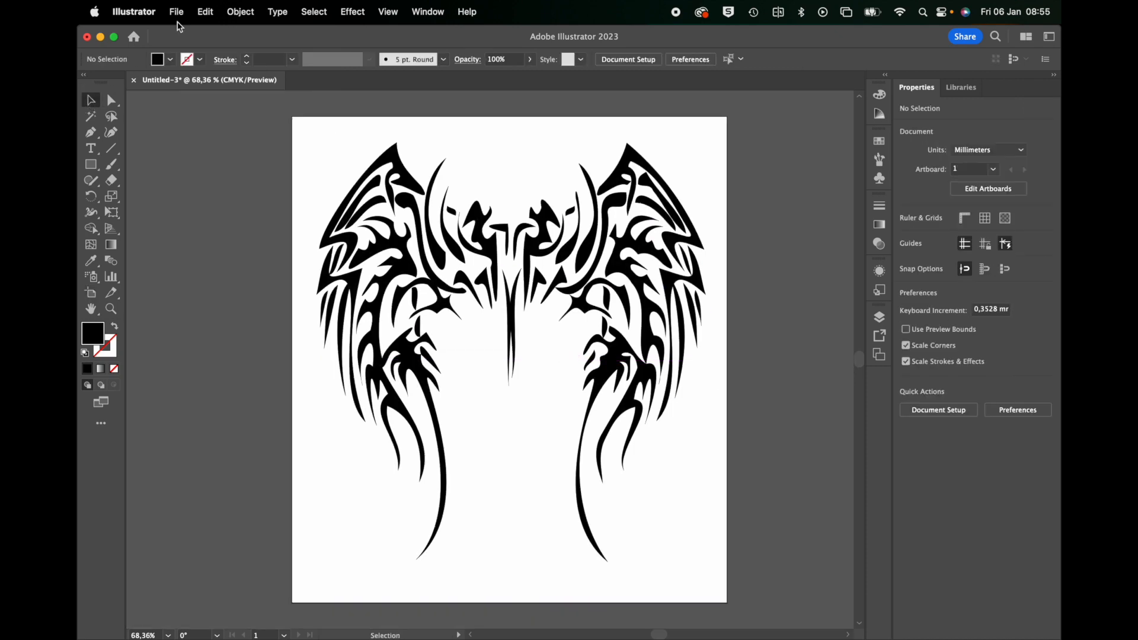
Save the artwork in Adobe Illustrator (ai) format over the existing Gothic Angel Wings.ai in the ASSETS and FILES folder.
left_click(176, 12)
left_click(201, 169)
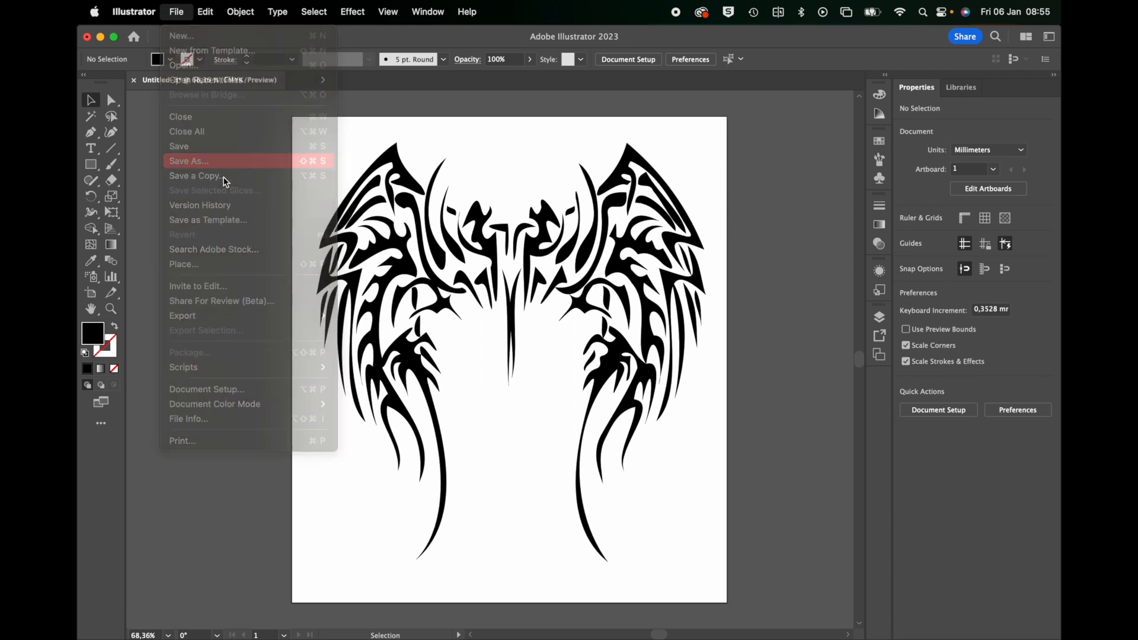
left_click(475, 249)
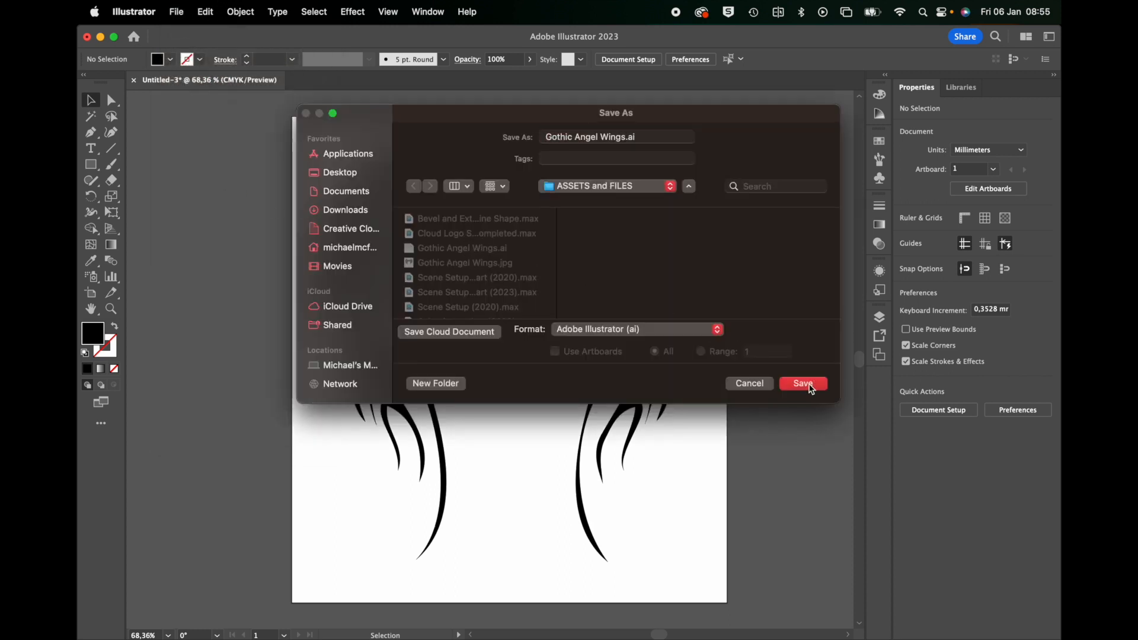
left_click(804, 384)
left_click(630, 324)
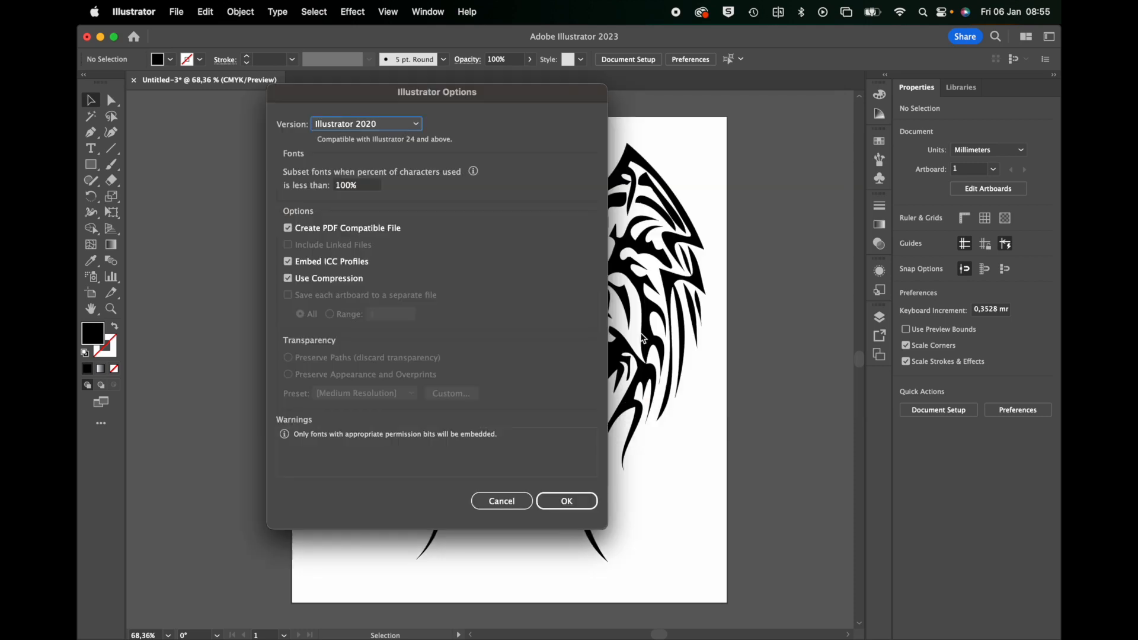
Set the saved file's version to Illustrator 8 and accept saving in the older format.
left_click(362, 126)
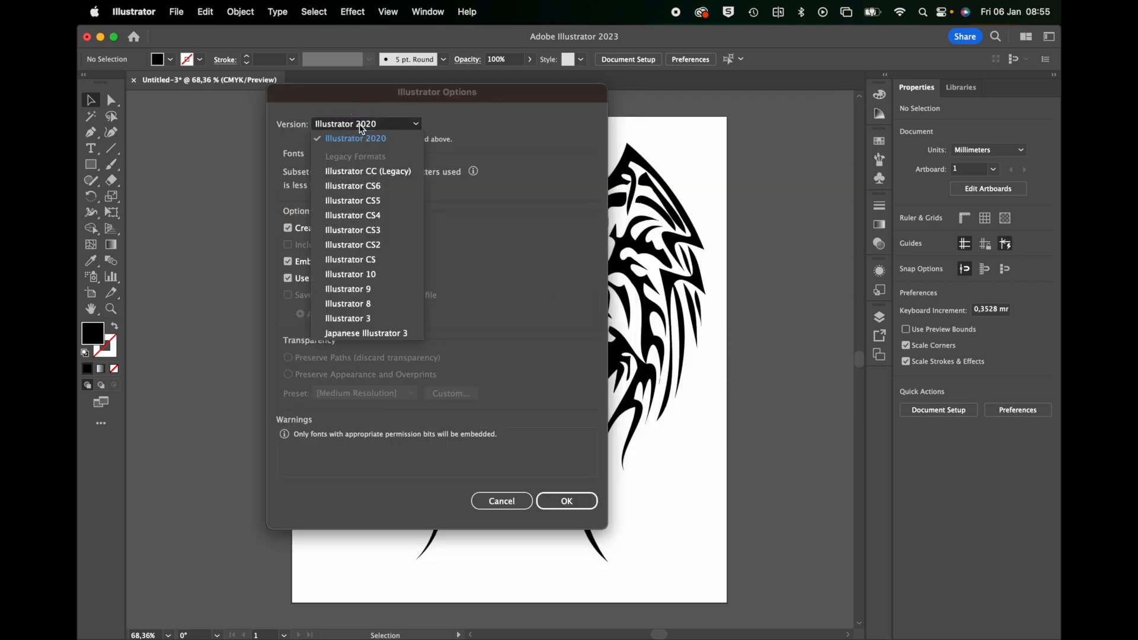
left_click(378, 305)
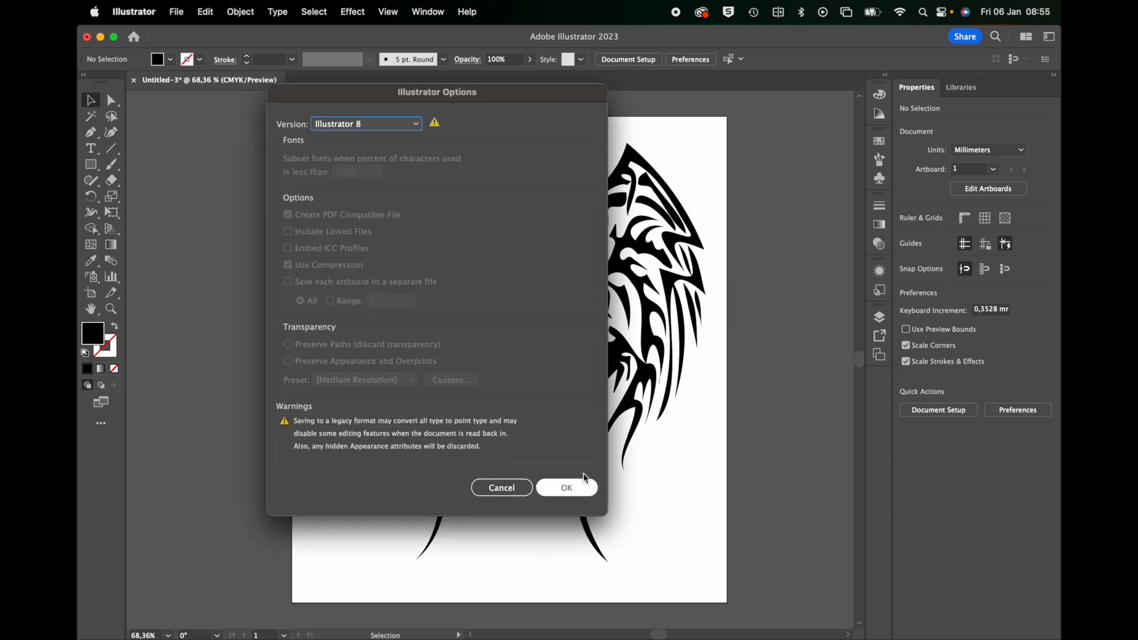
left_click(566, 486)
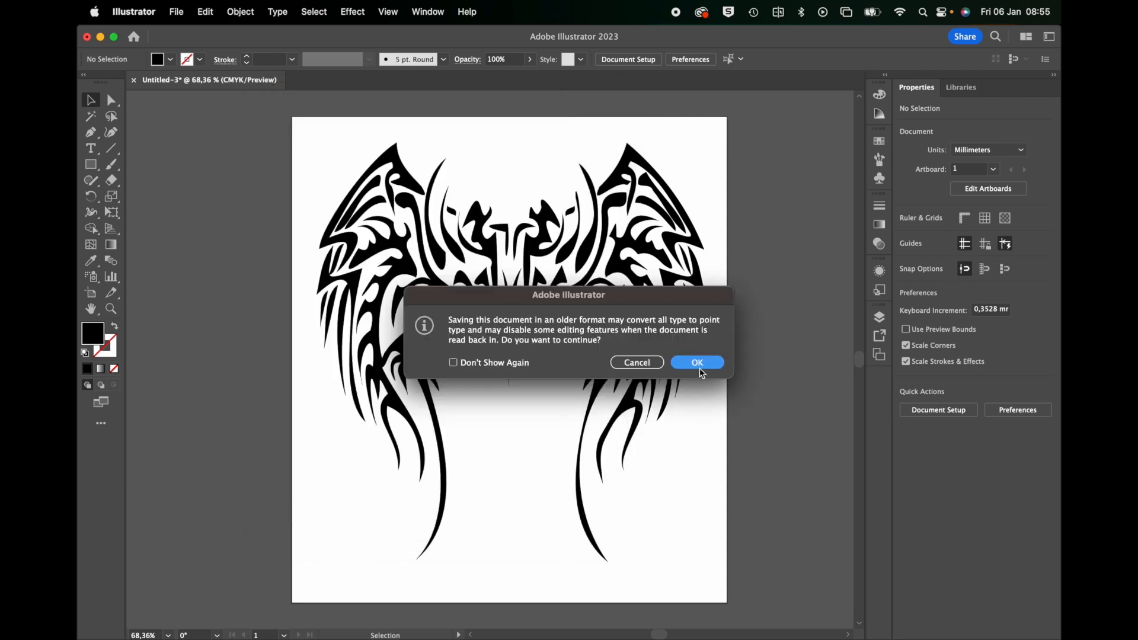
left_click(698, 363)
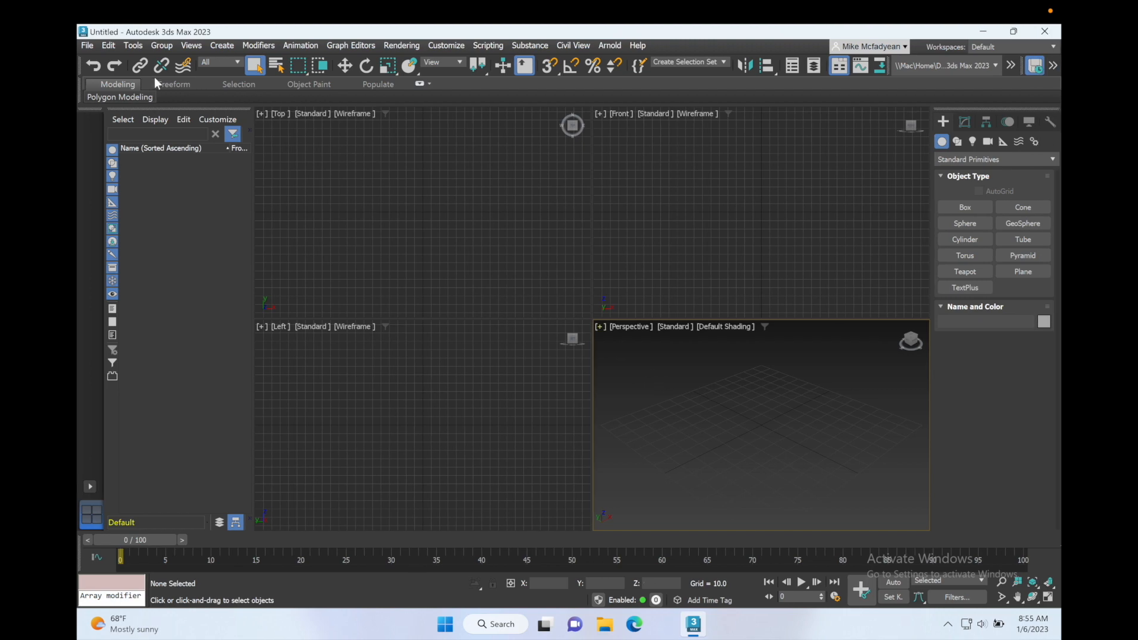
In 3ds Max, import the Gothic Angel Wings AI file, merging it with the current scene as multiple objects.
left_click(85, 49)
mouse_move(154, 226)
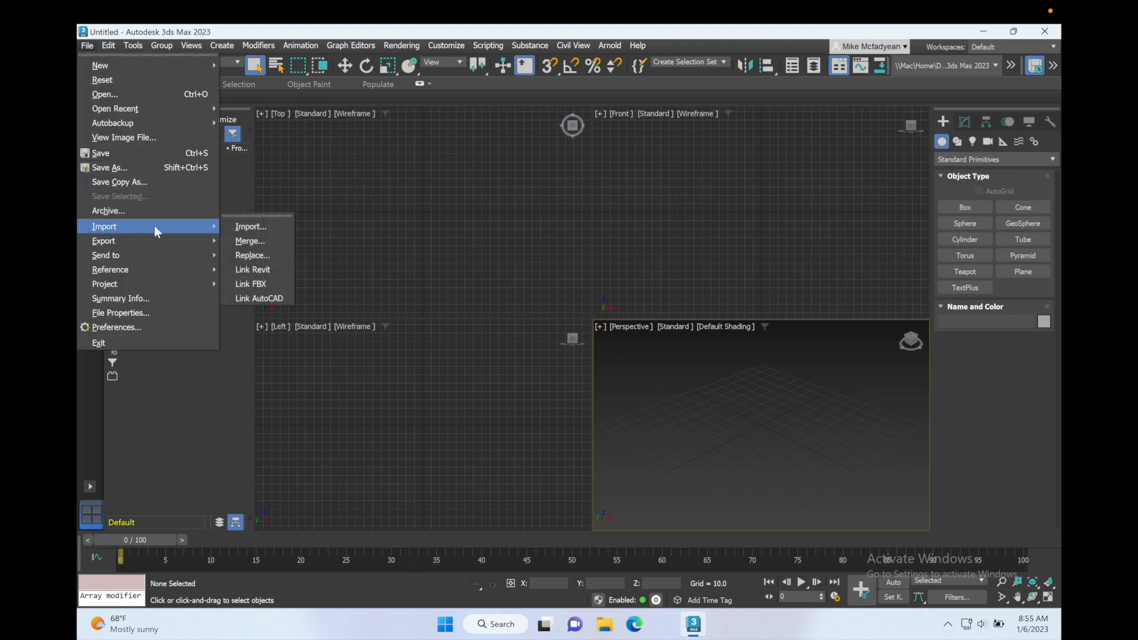
left_click(241, 230)
left_click(212, 123)
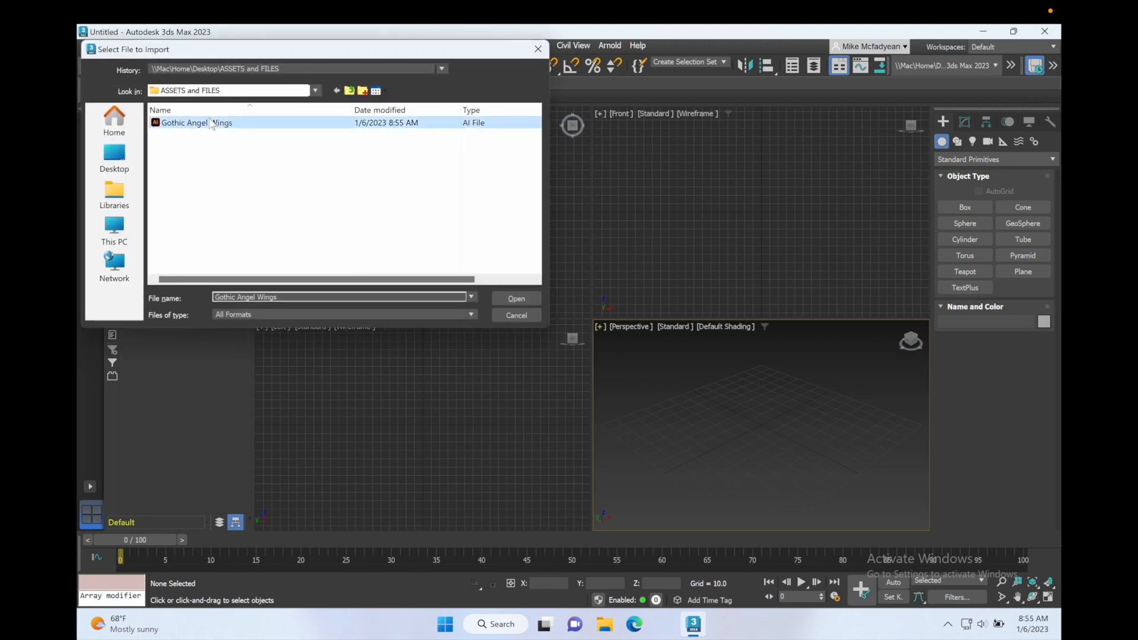
left_click(516, 299)
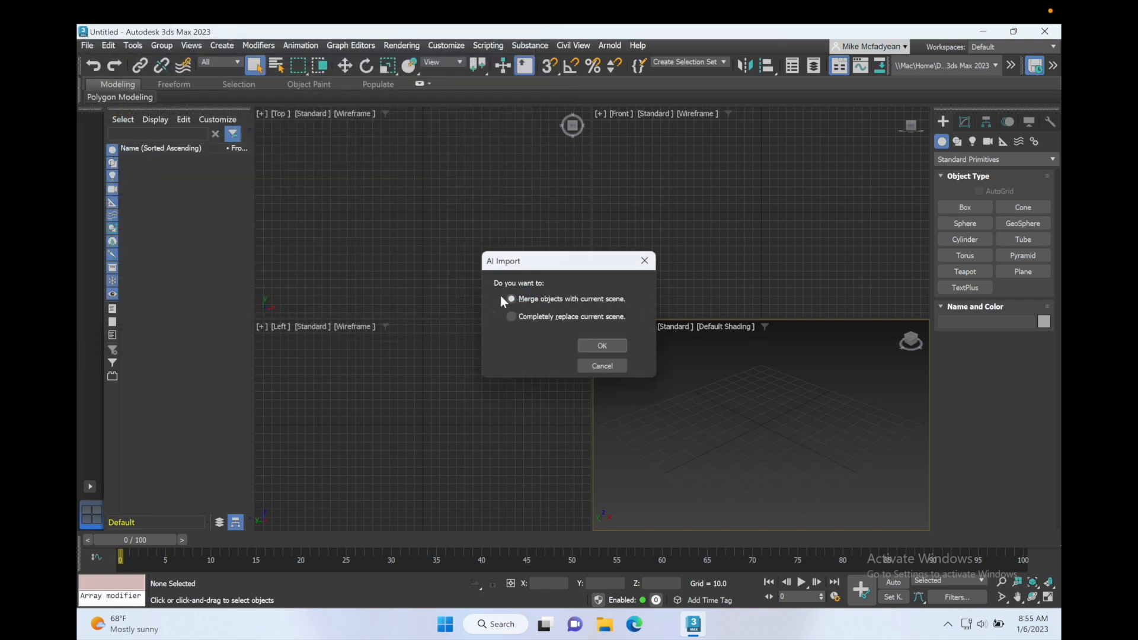
left_click(598, 346)
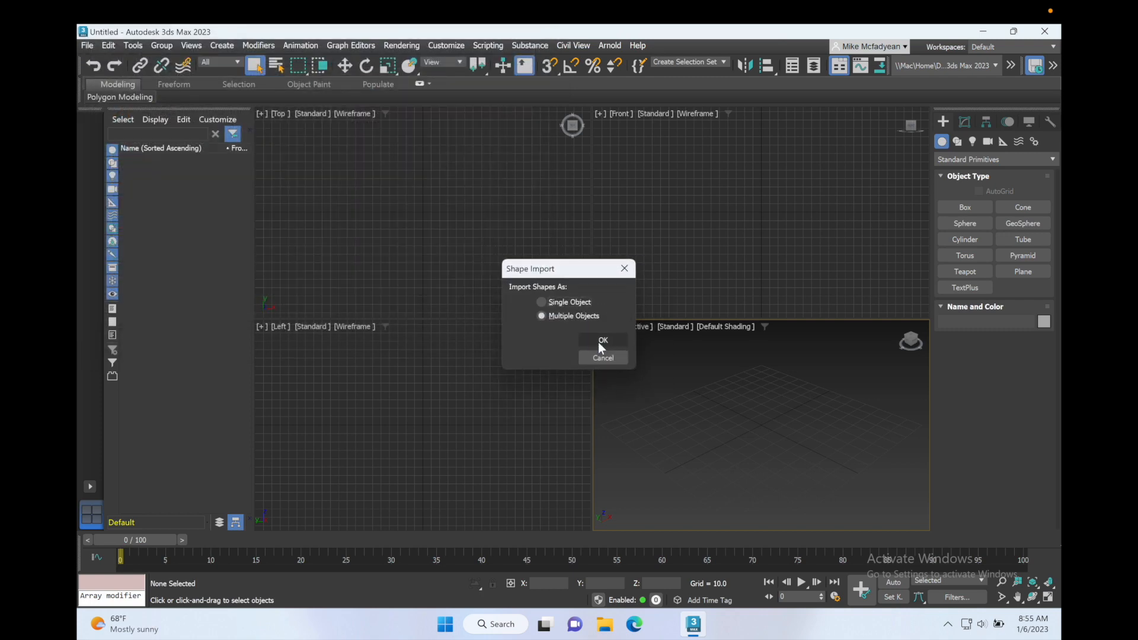
left_click(592, 318)
left_click(595, 340)
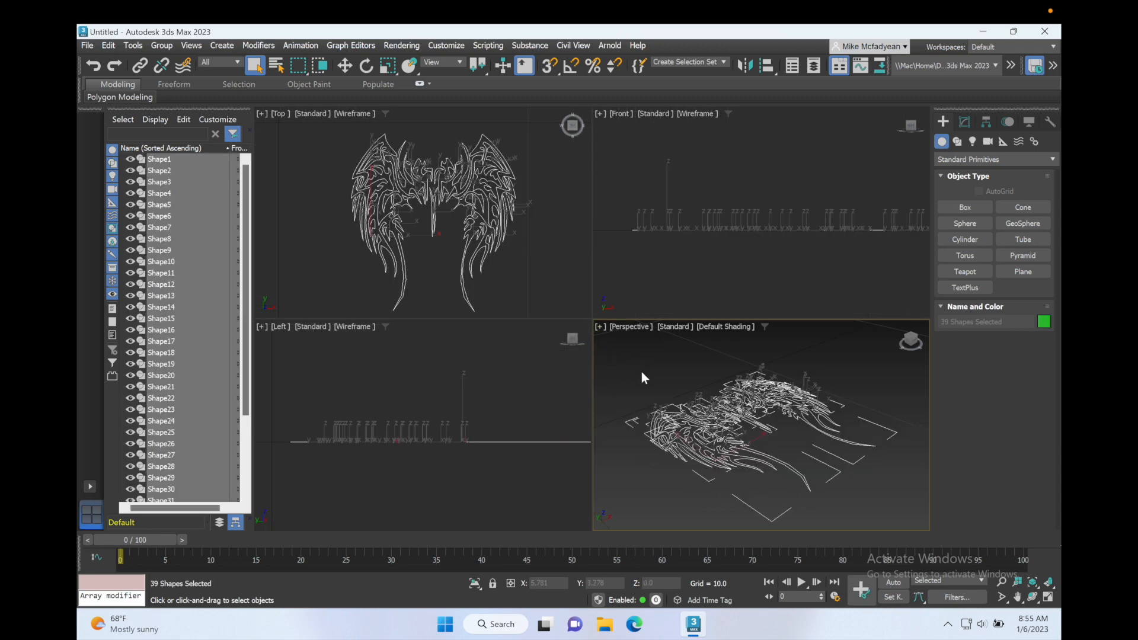
Maximize the Perspective viewport and deselect all the imported wing shapes.
key("alt+w")
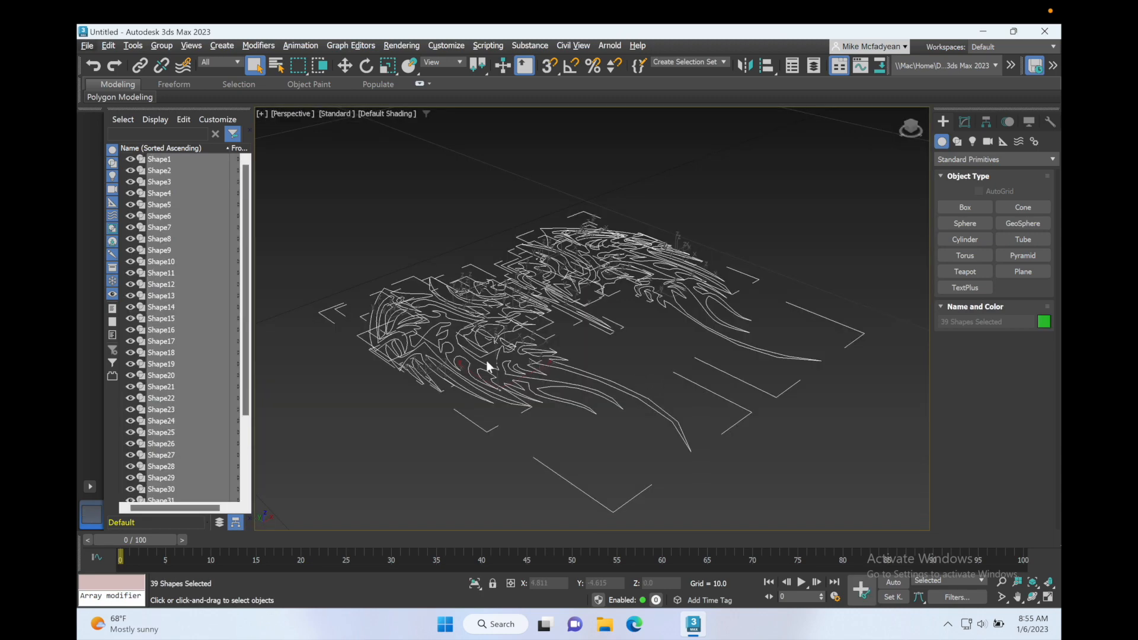
left_click(470, 449)
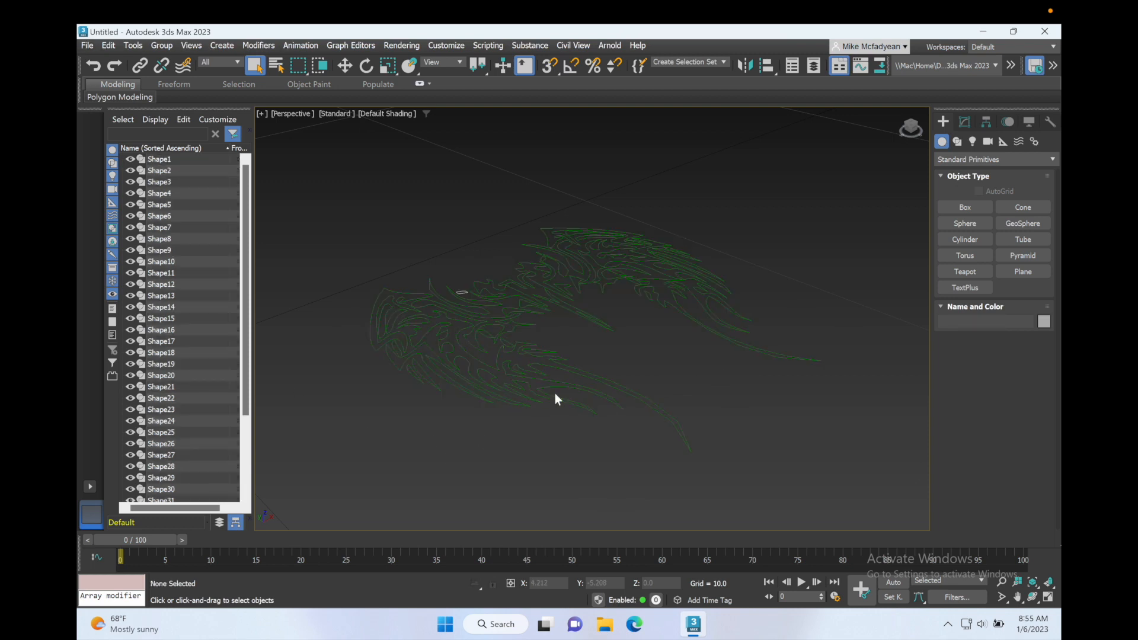
middle_click_drag(560, 389, 544, 400, "alt")
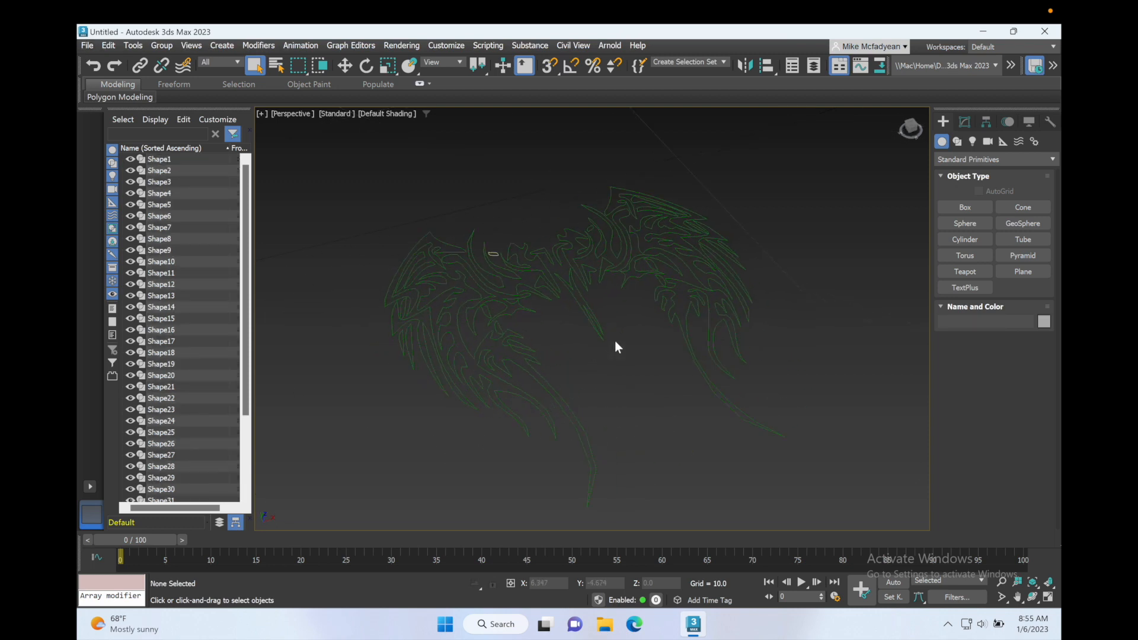
scroll(615, 341, "up", 4)
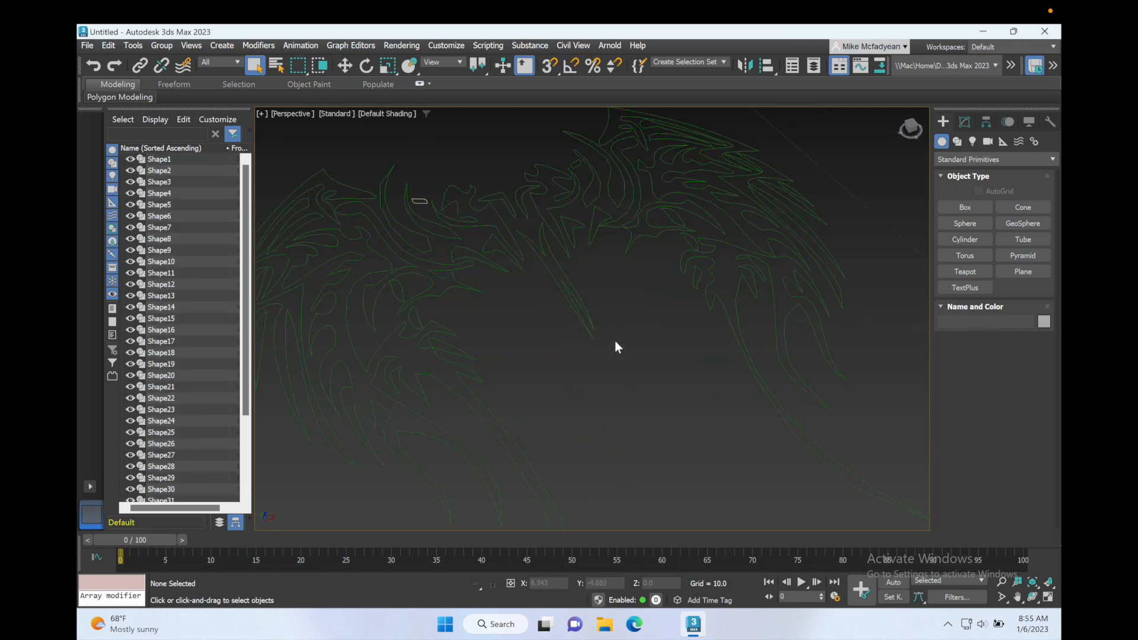
Try an Extrude modifier on both large lower wing shapes together and remove it from them.
left_click(749, 367)
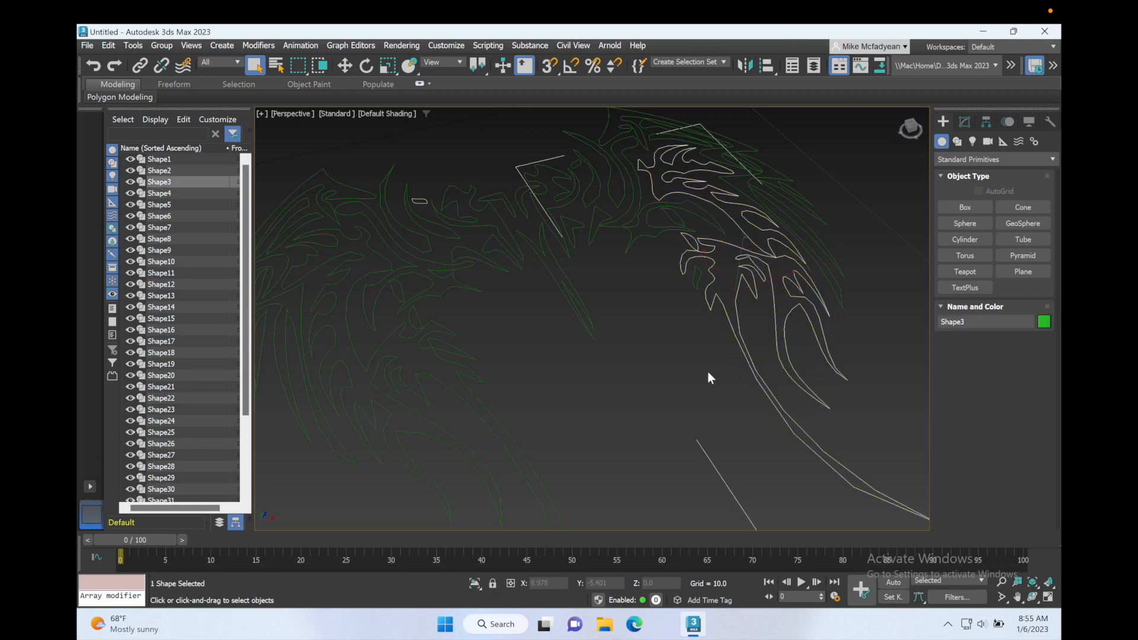
scroll(708, 375, "down", 3)
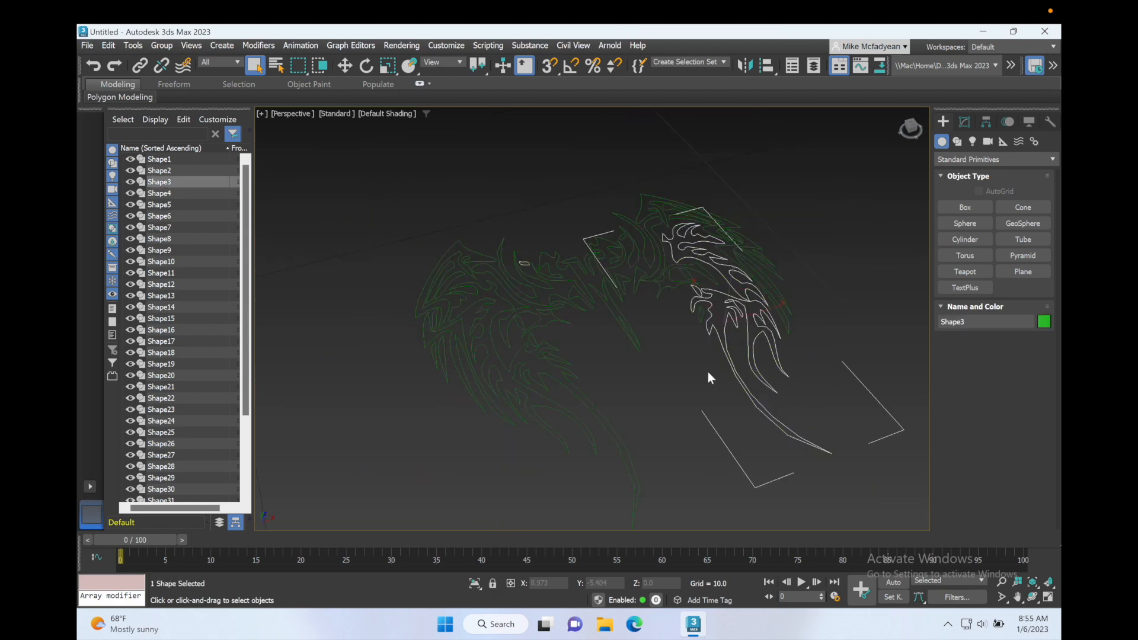
left_click(603, 418, "ctrl")
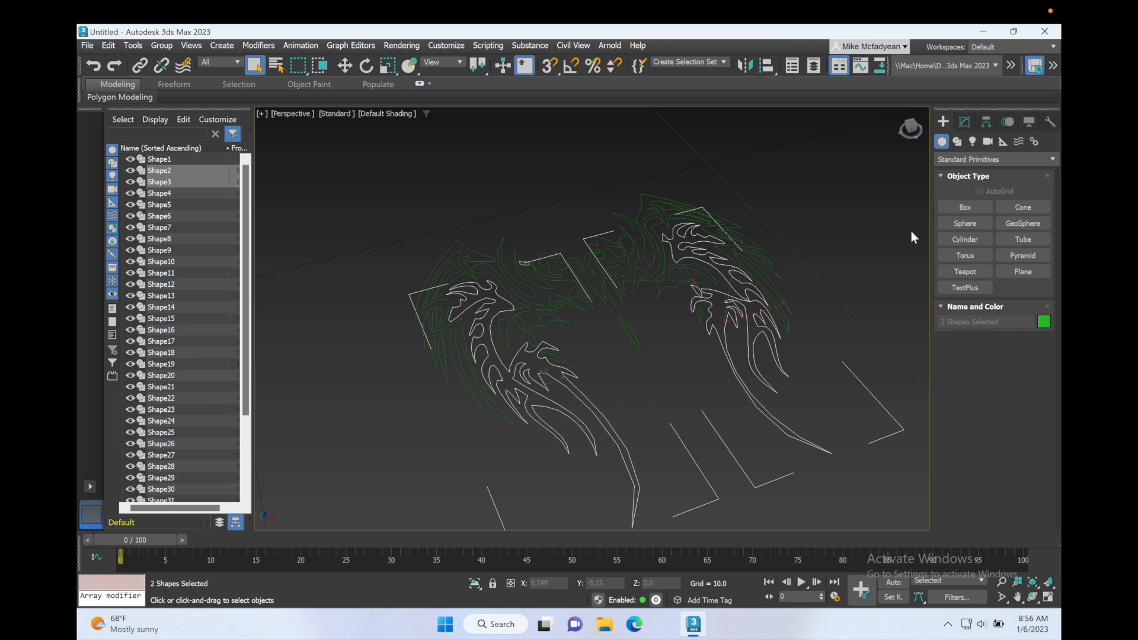
left_click(965, 122)
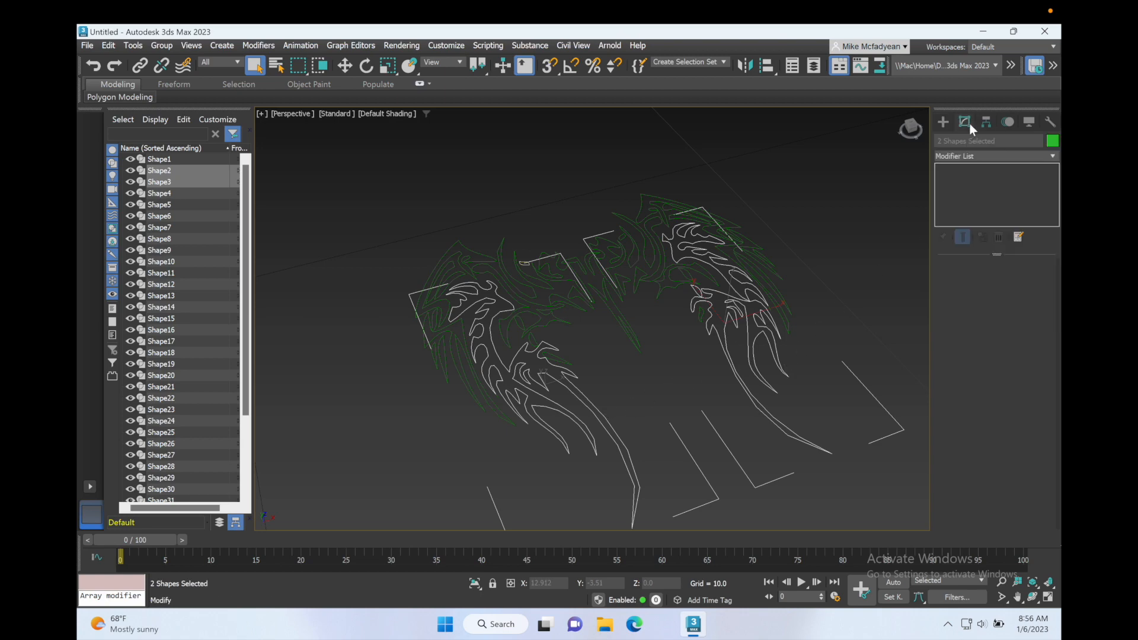
left_click(1050, 154)
scroll(1023, 172, "down", 10)
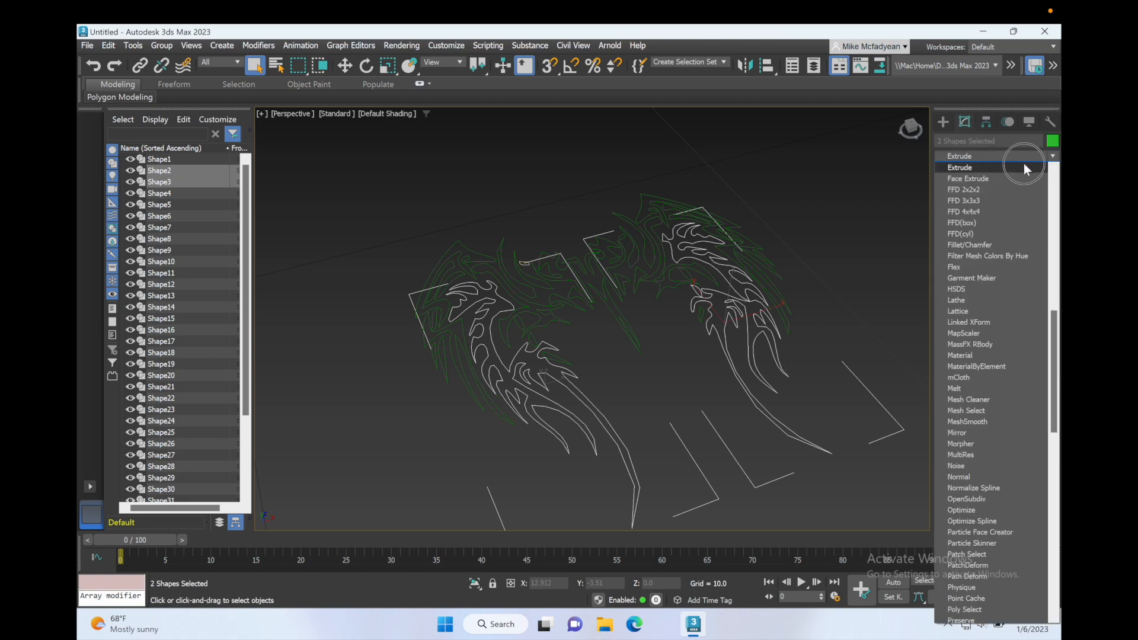
left_click(1023, 166)
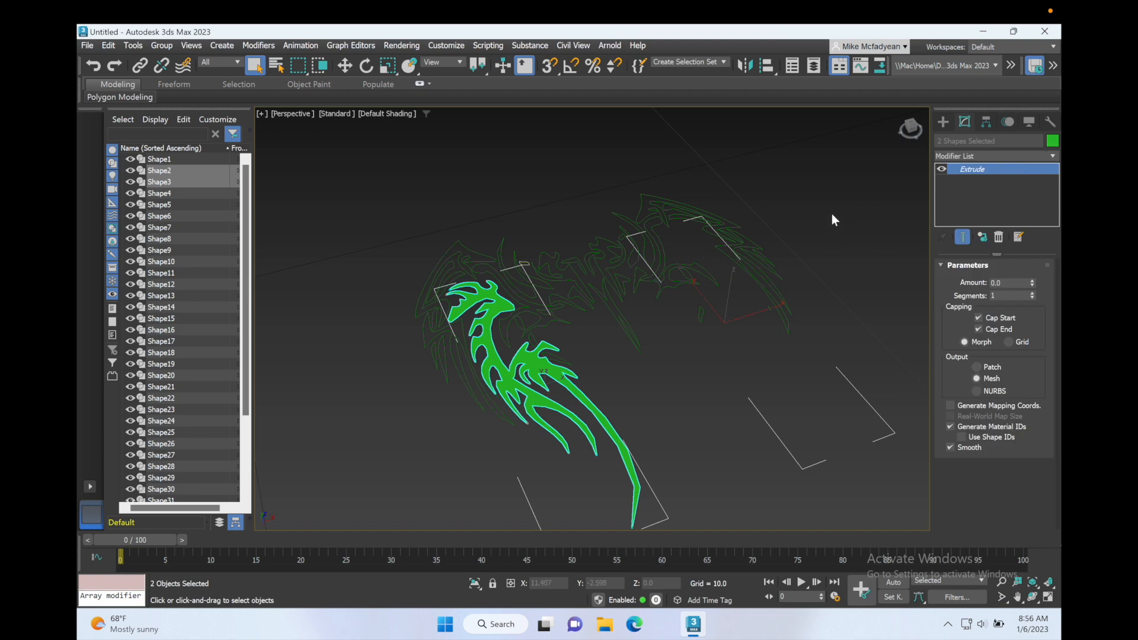
left_click(998, 237)
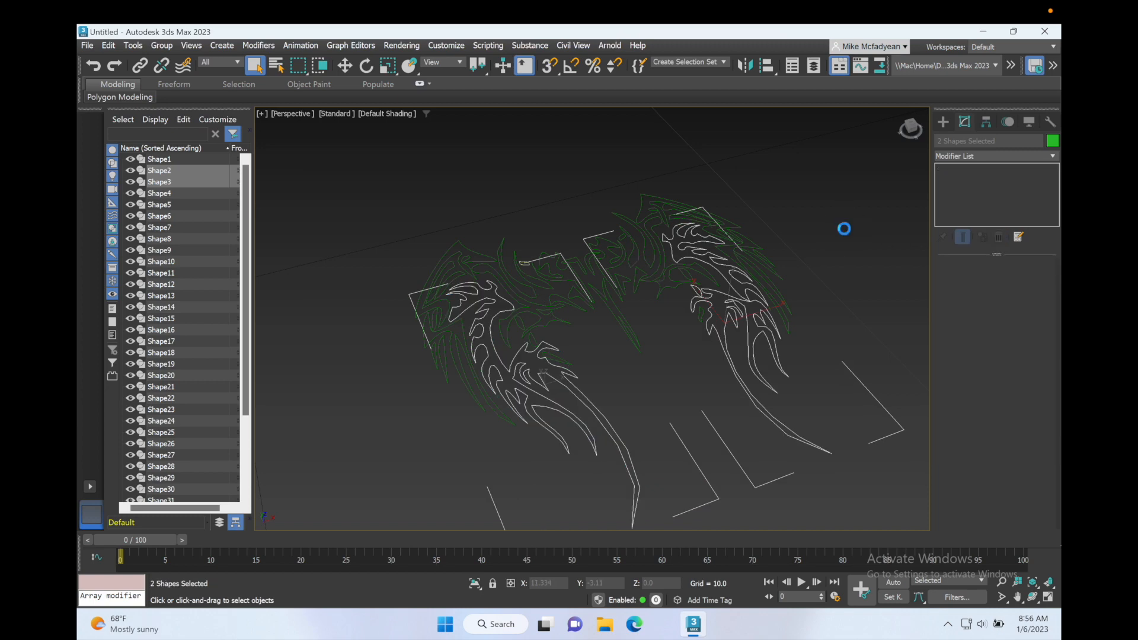
Apply an Extrude modifier to the right wing's large lower shape alone, with an amount of 0.5.
left_click(723, 343)
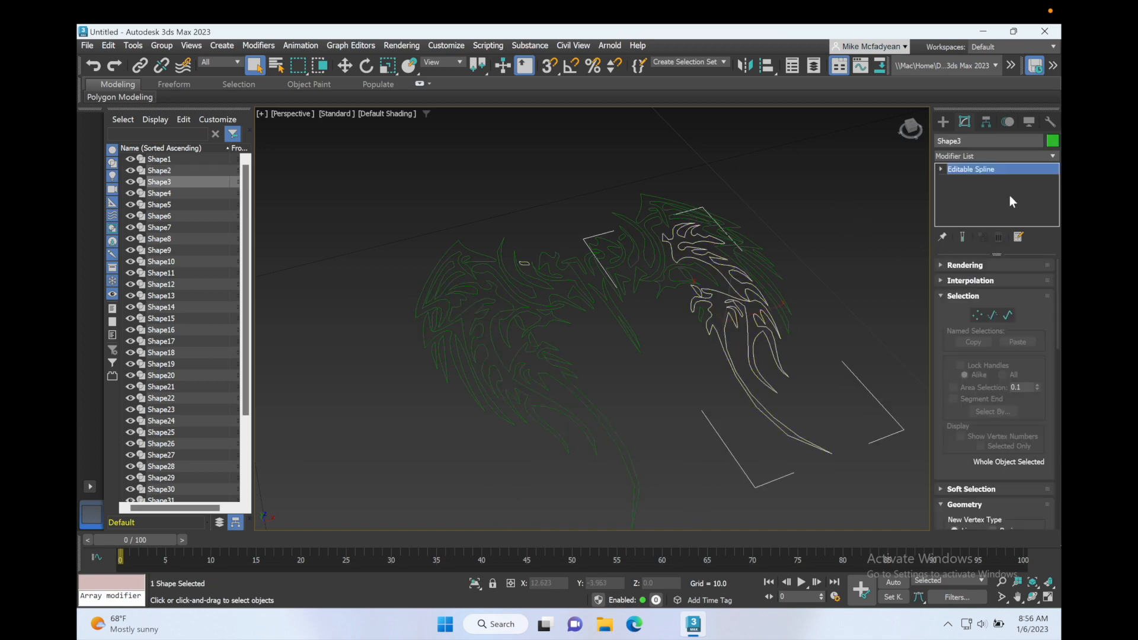
left_click(1050, 156)
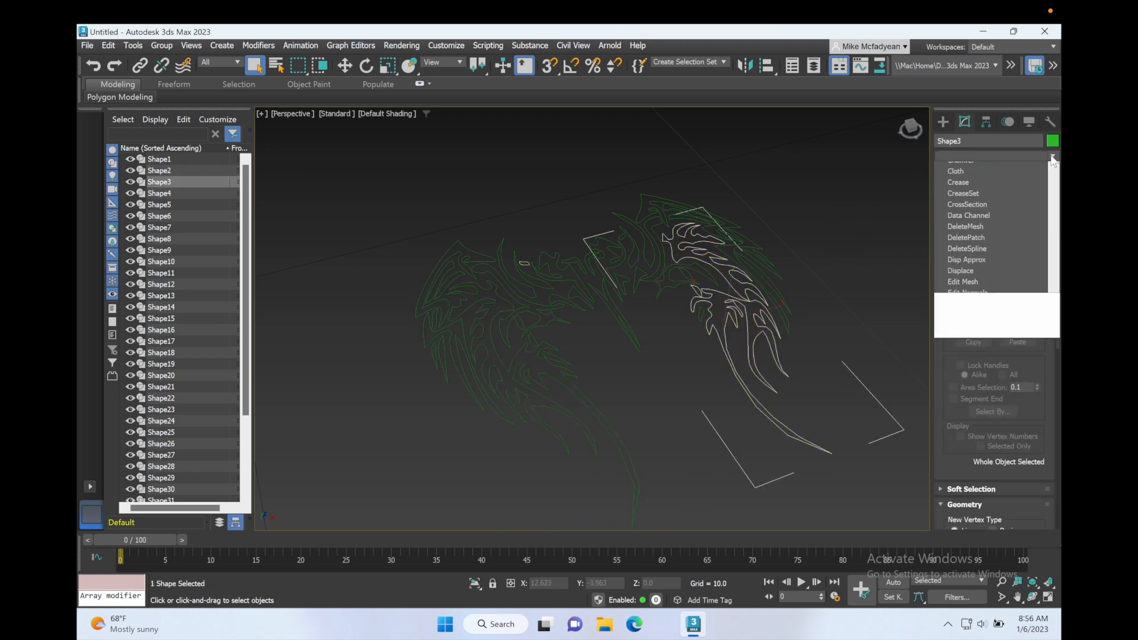
type("ex")
left_click(1015, 168)
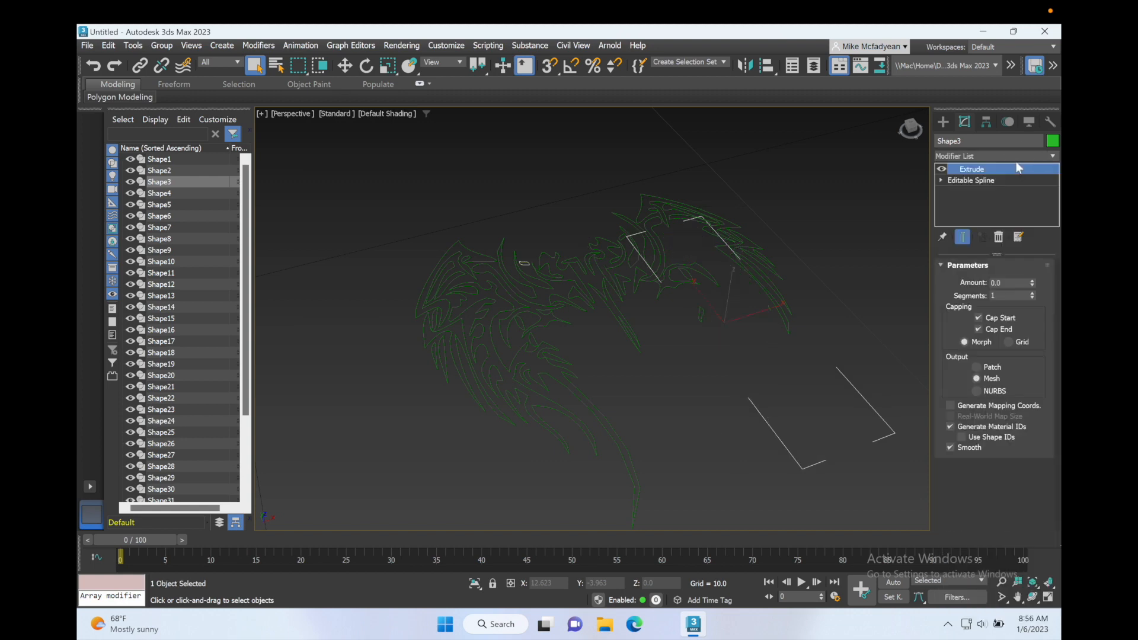
scroll(769, 289, "up", 2)
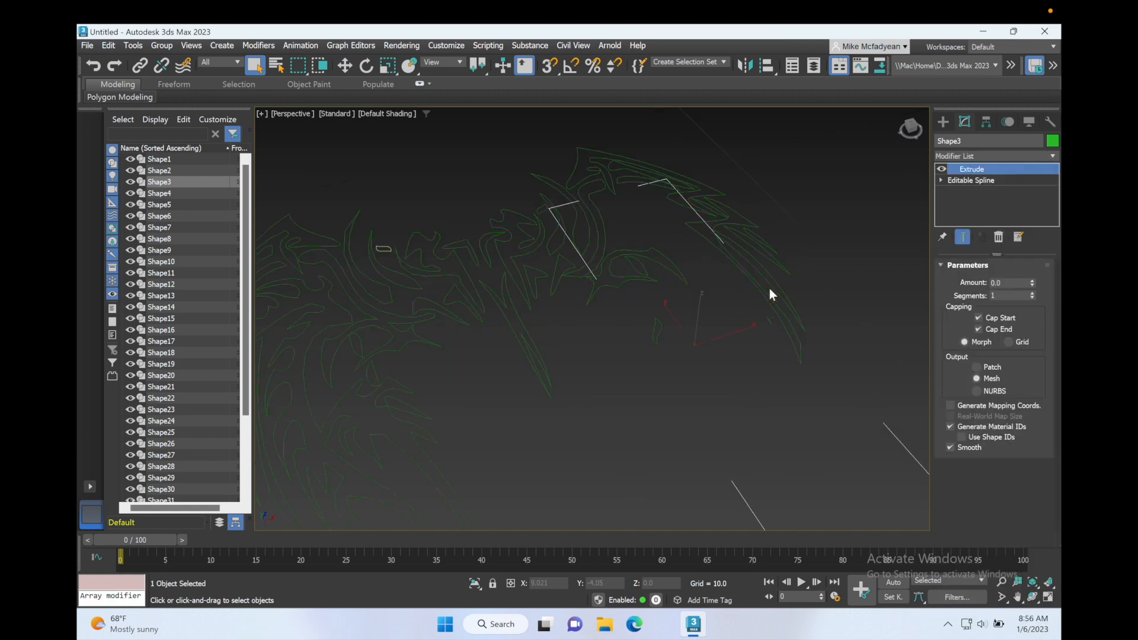
left_click_drag(1031, 283, 1032, 287)
mouse_move(800, 303)
middle_mouse_down("alt")
mouse_move(761, 305)
mouse_move(766, 295)
mouse_move(789, 322)
middle_mouse_up("alt")
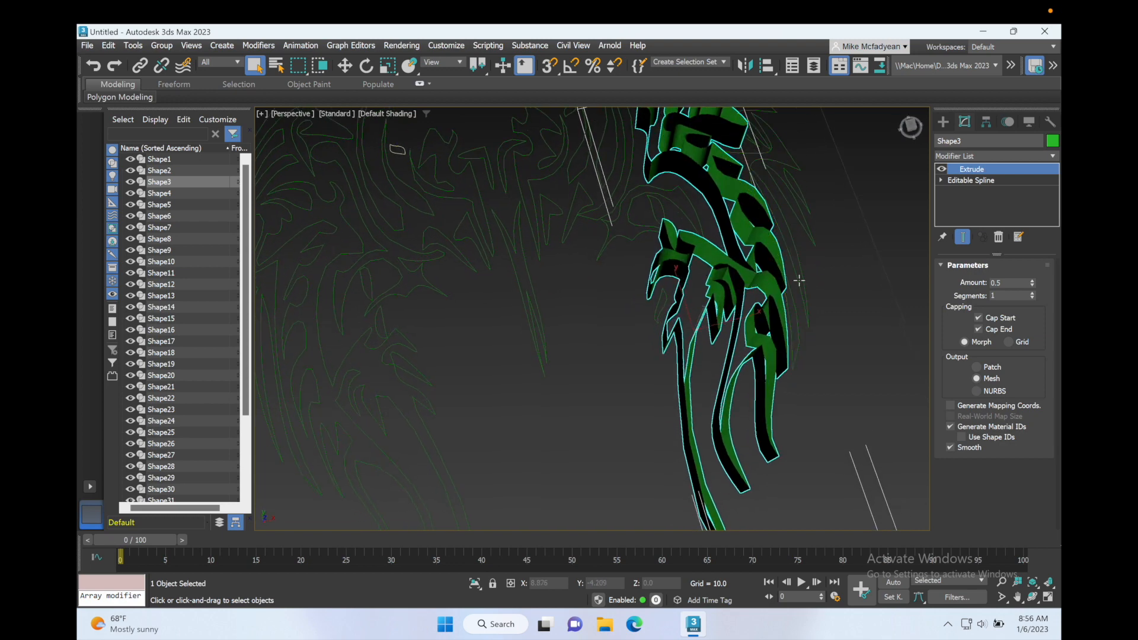
Hide all unselected shapes and enter the Vertex level of the extruded wing's Editable Spline.
right_click(714, 267)
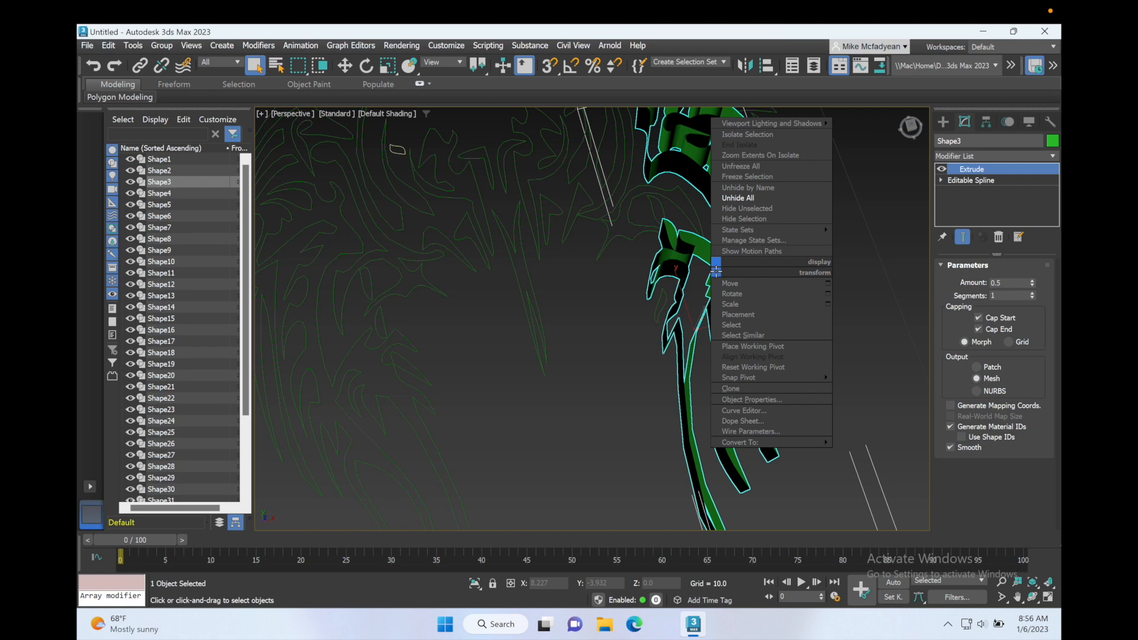
left_click(778, 208)
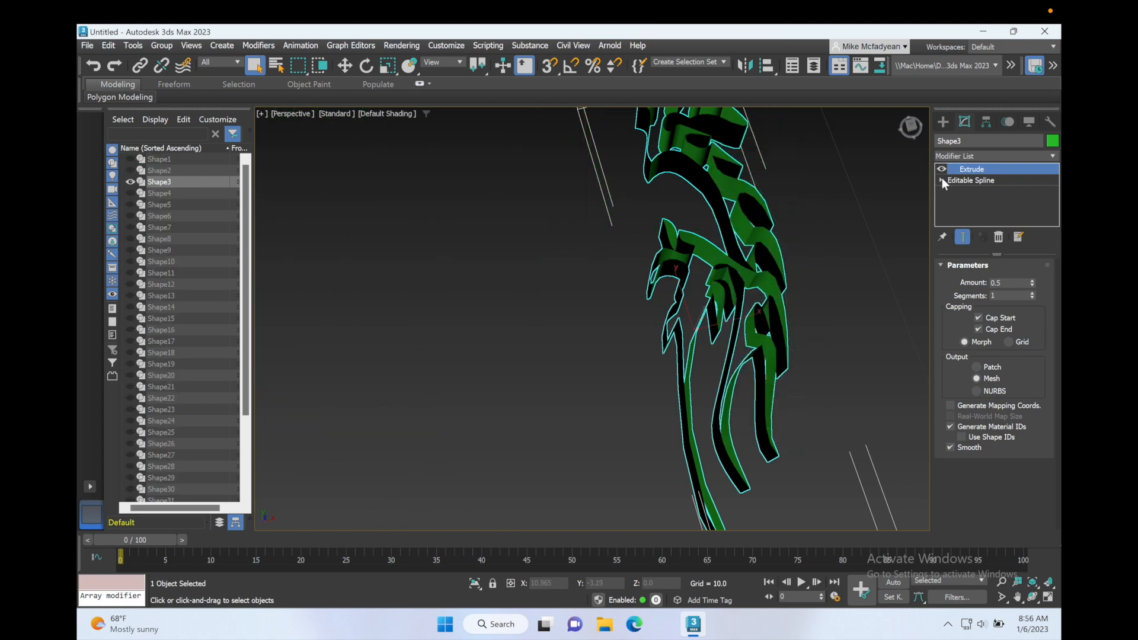
left_click(941, 180)
left_click(960, 191)
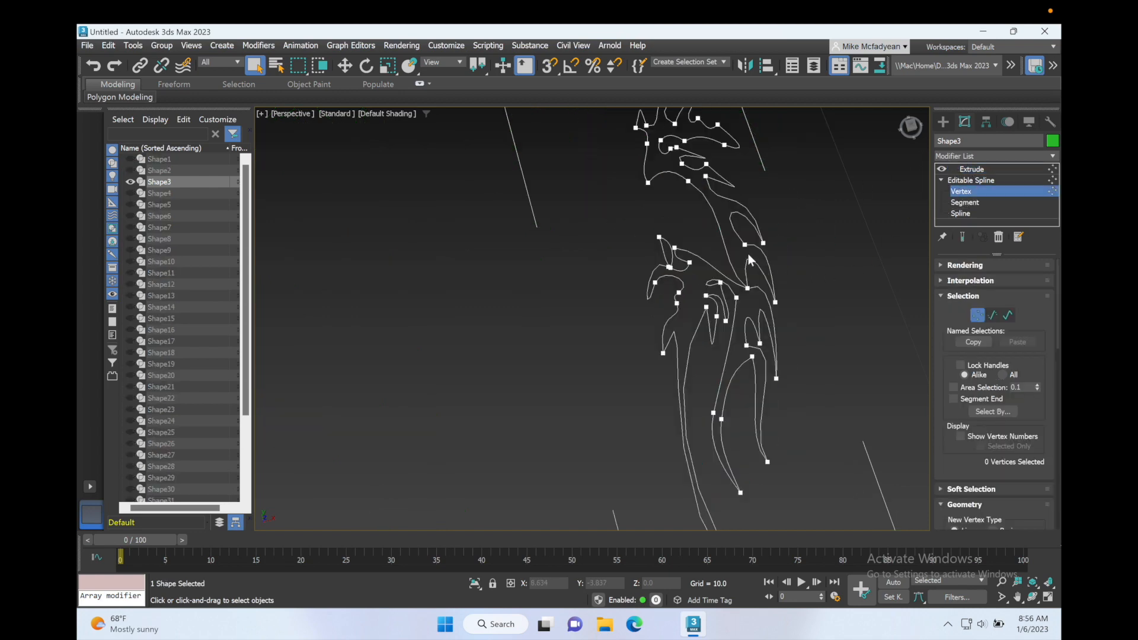
In the maximized Top viewport, move one of the overlapping vertices beside the small hooked feather to about X 7.783, Y -3.773.
key("alt+w")
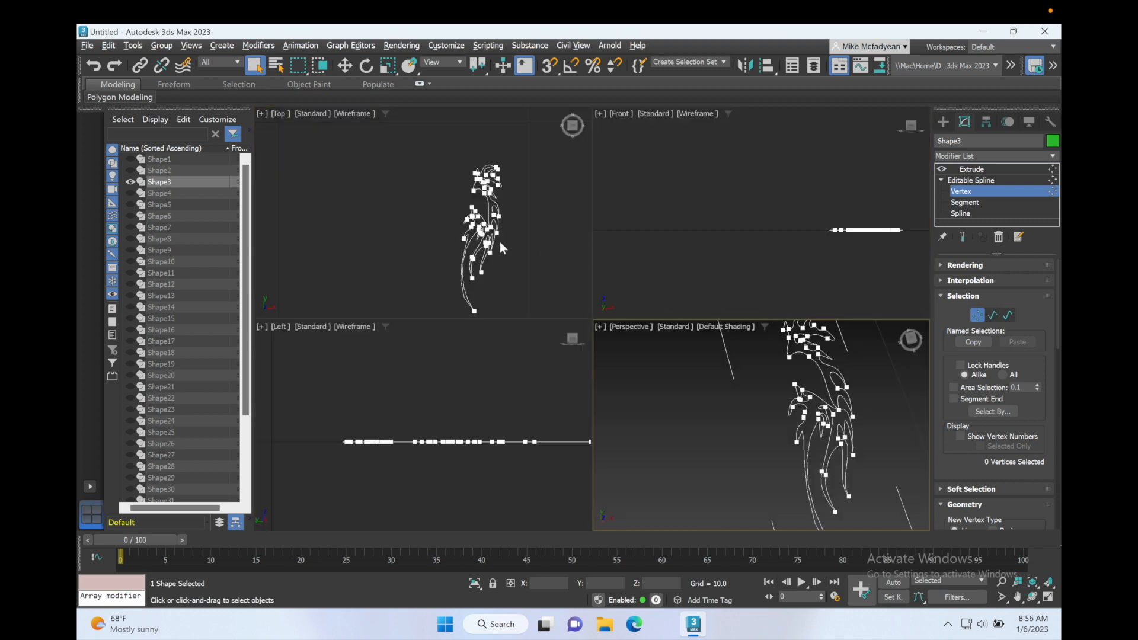
key("alt+w")
scroll(752, 317, "up", 5)
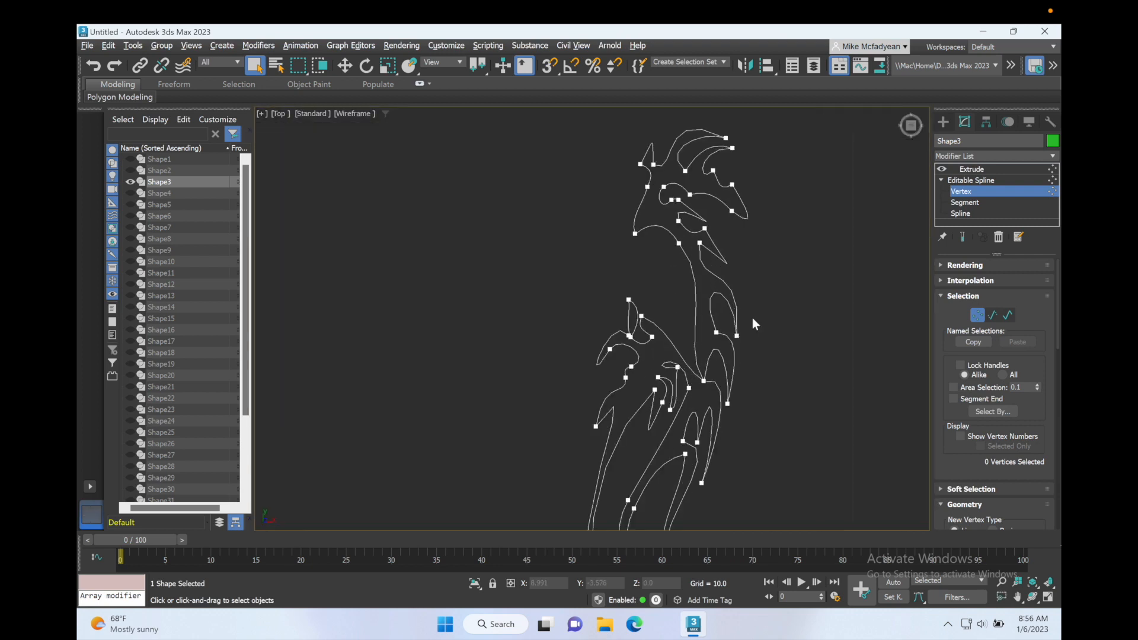
scroll(752, 317, "up", 3)
scroll(507, 365, "up", 5)
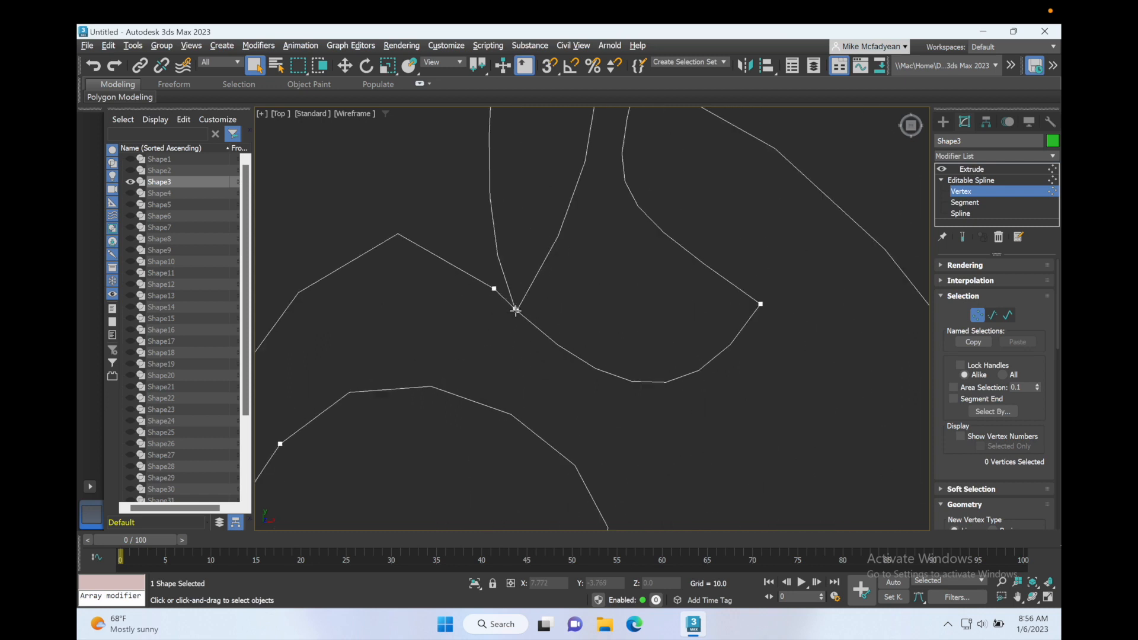
left_click(516, 309)
left_click(344, 65)
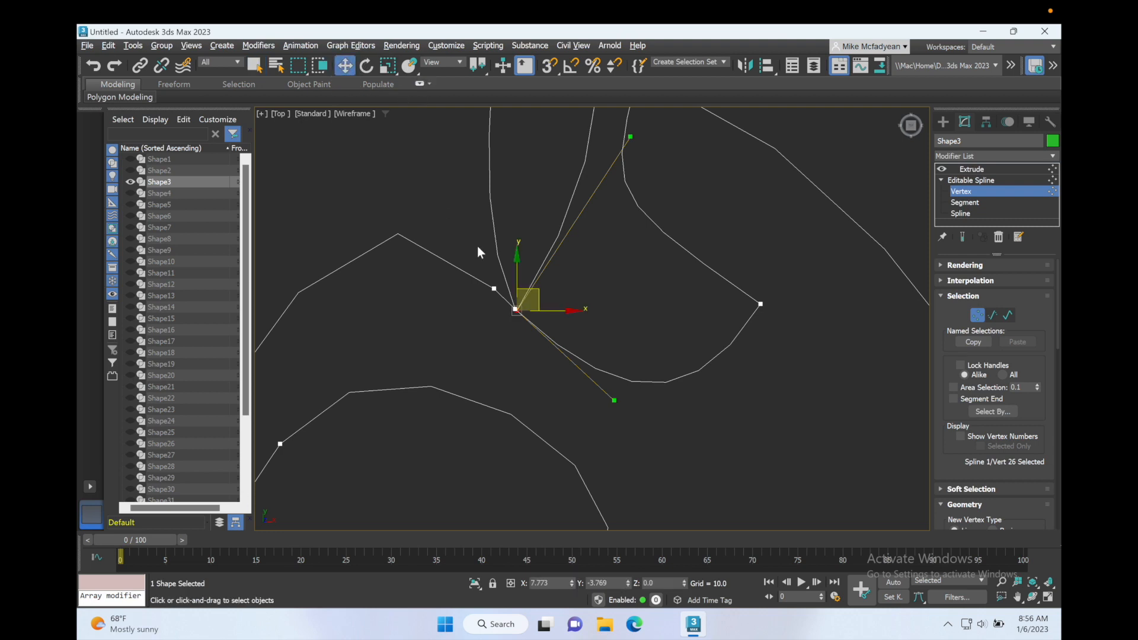
left_click(553, 292)
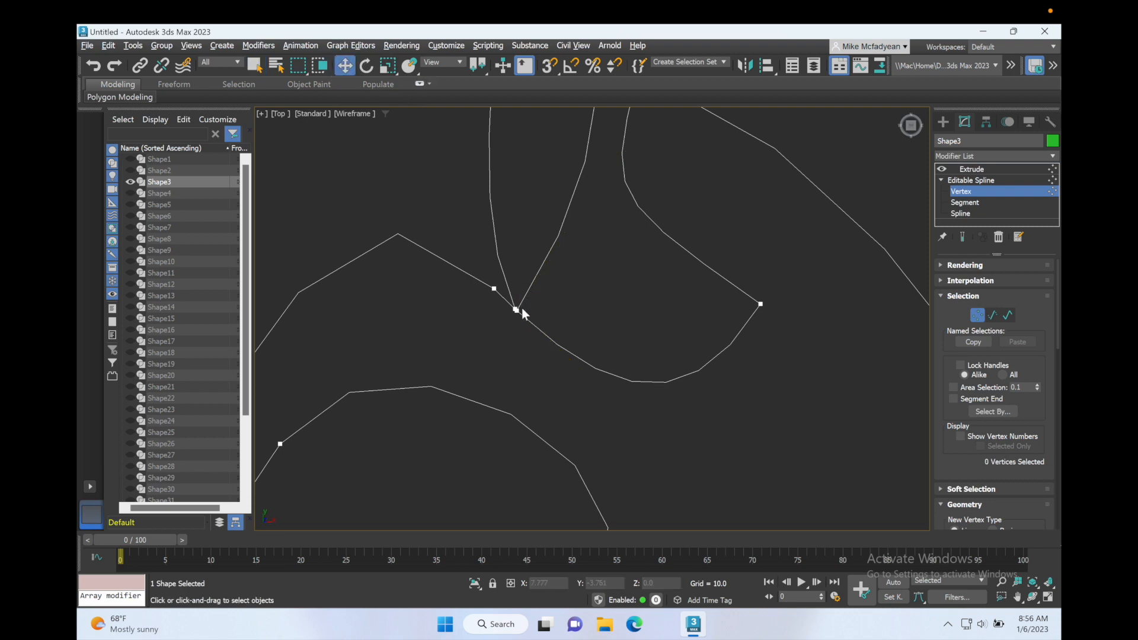
left_click(516, 310)
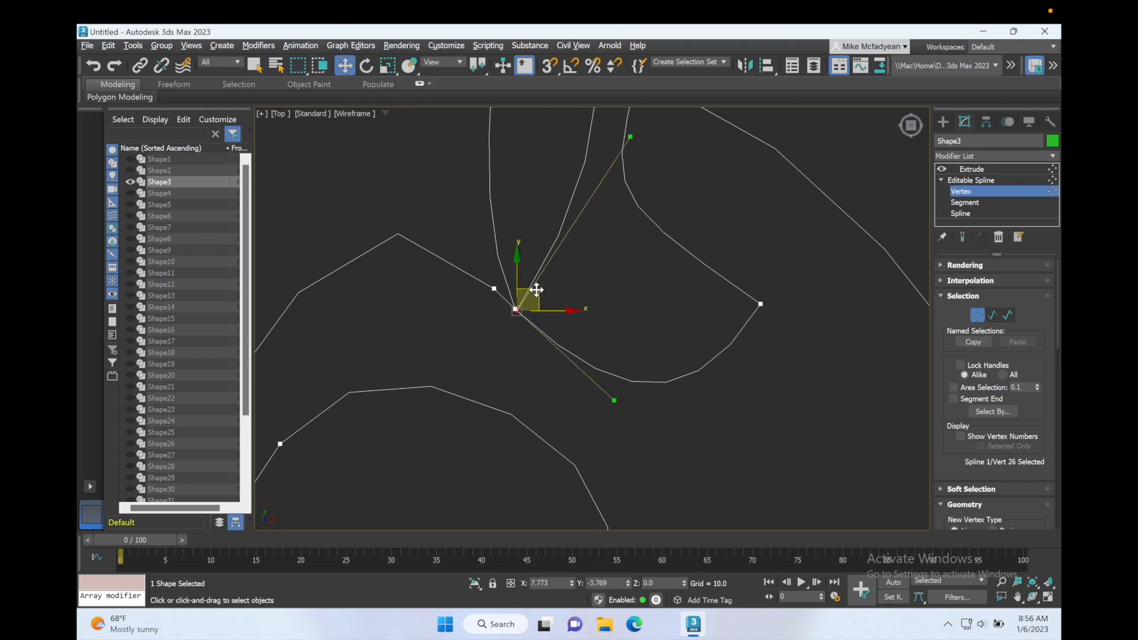
left_click_drag(537, 289, 545, 294)
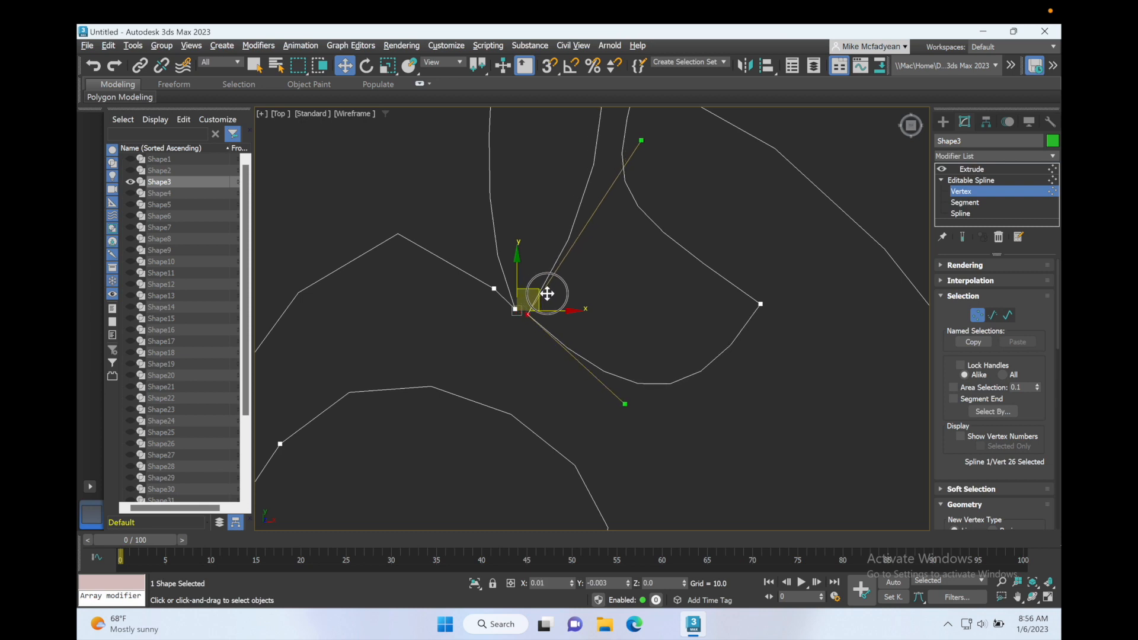
Move the other overlapping vertex at that spot up and left to about X 7.768, Y -3.747, leaving a gap.
left_click(517, 309)
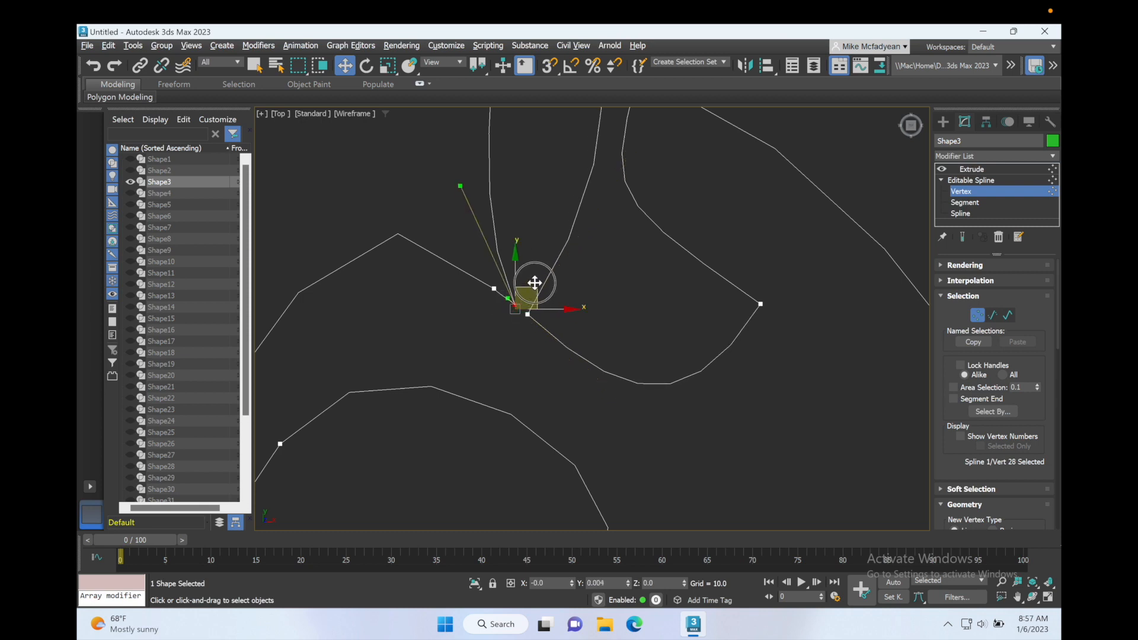
left_click_drag(535, 283, 533, 268)
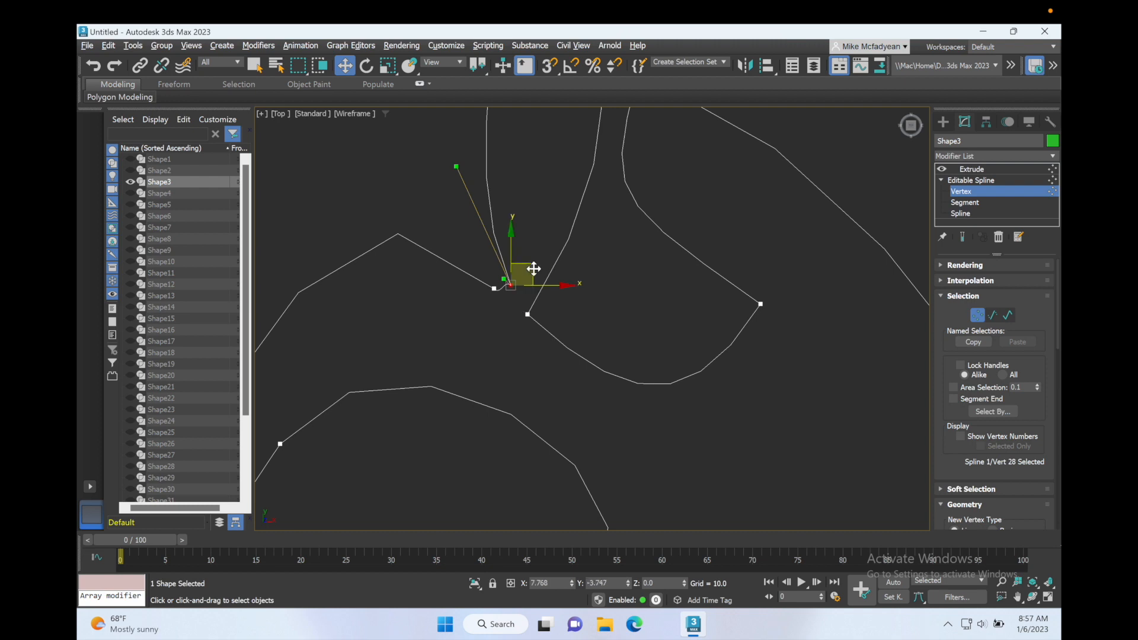
left_click(589, 316)
Separate the overlapping vertices where the long stem meets the lower feathers by moving one slightly up and left.
scroll(620, 308, "down", 4)
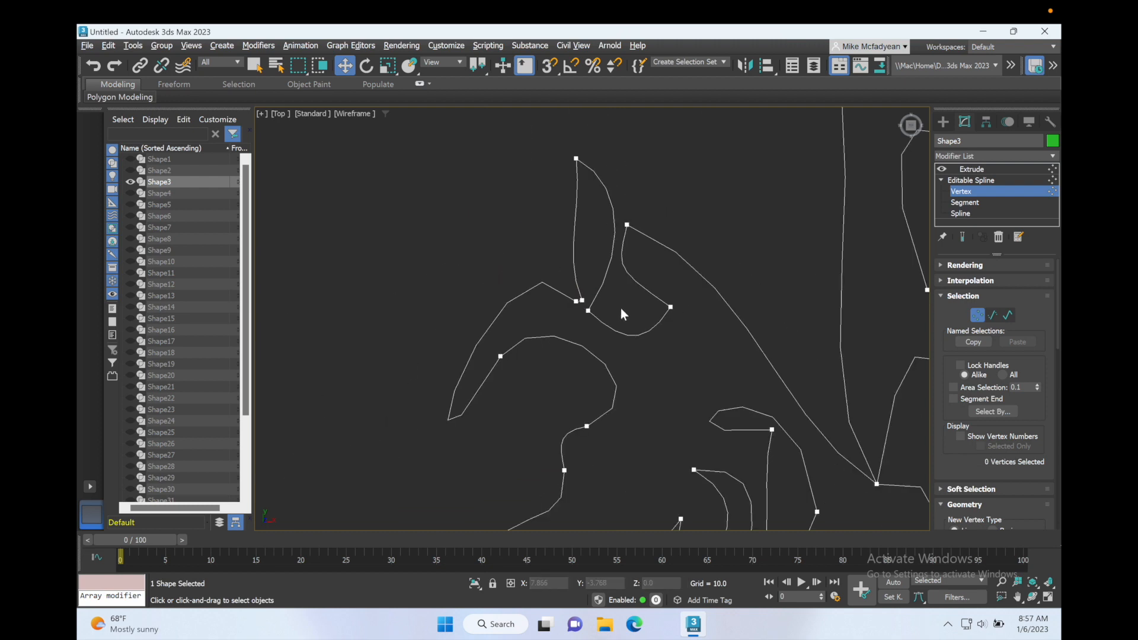
middle_click_drag(649, 321, 435, 330)
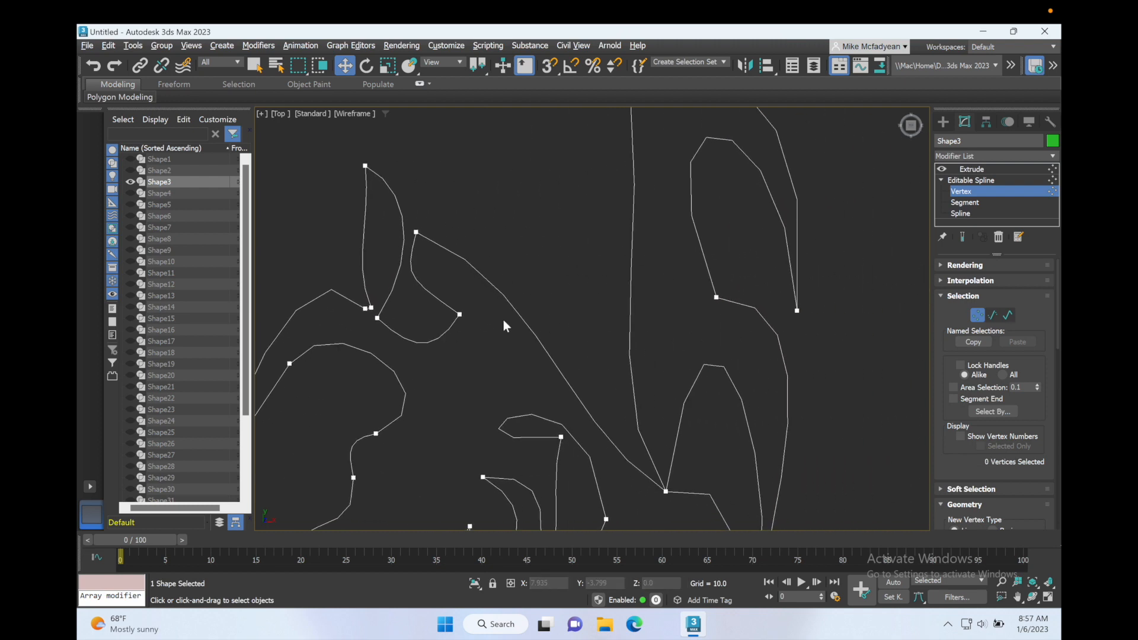
scroll(661, 279, "down", 2)
scroll(661, 450, "down", 1)
scroll(657, 418, "up", 4)
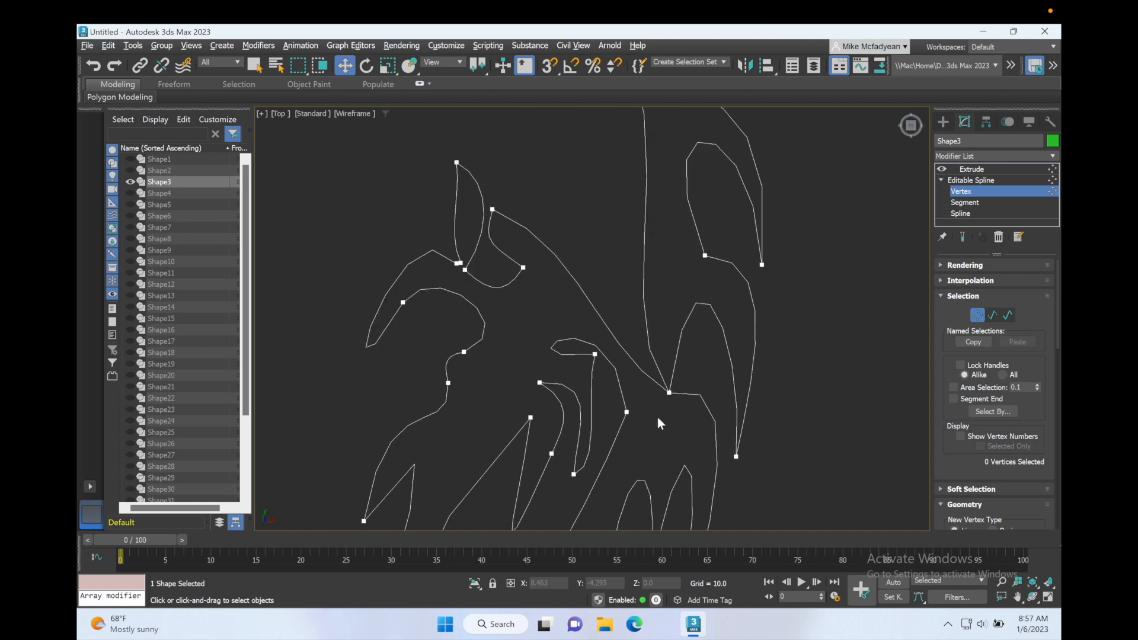
left_click(681, 369)
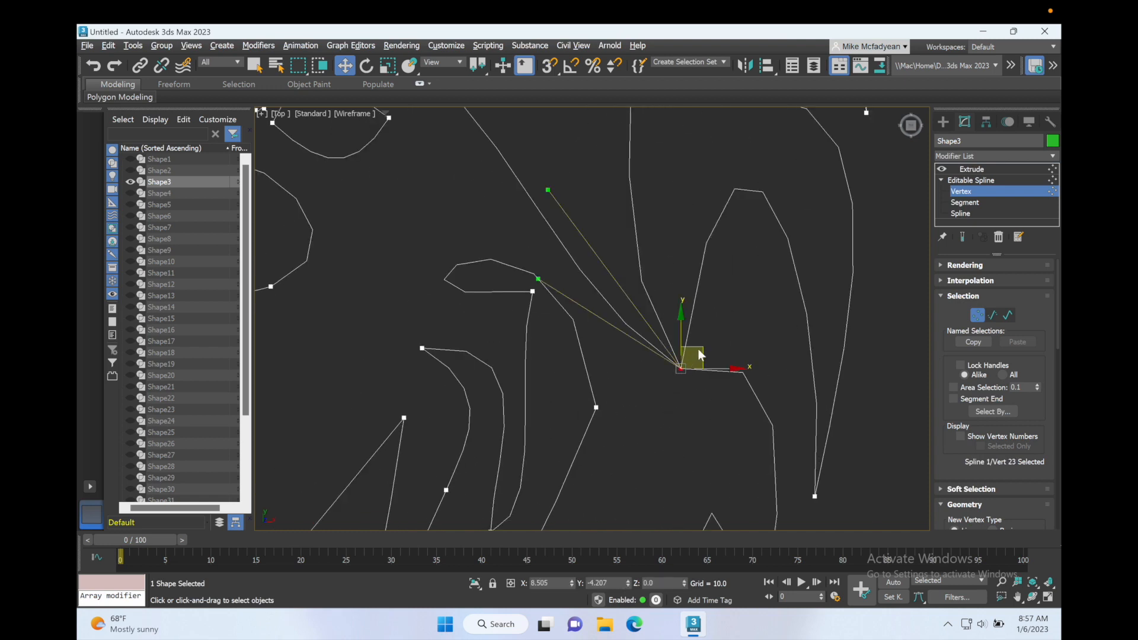
left_click_drag(697, 332, 681, 339)
left_click(692, 413)
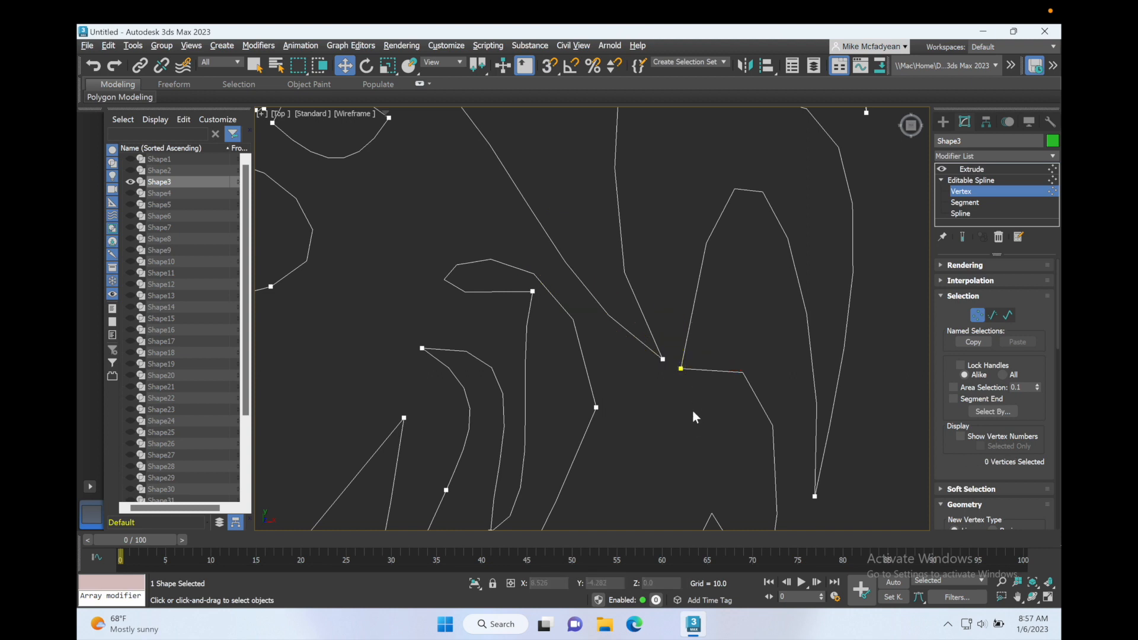
Return to the Extrude modifier level and inspect the extruded wing shape in the maximized Perspective viewport.
scroll(692, 411, "down", 2)
scroll(692, 410, "down", 2)
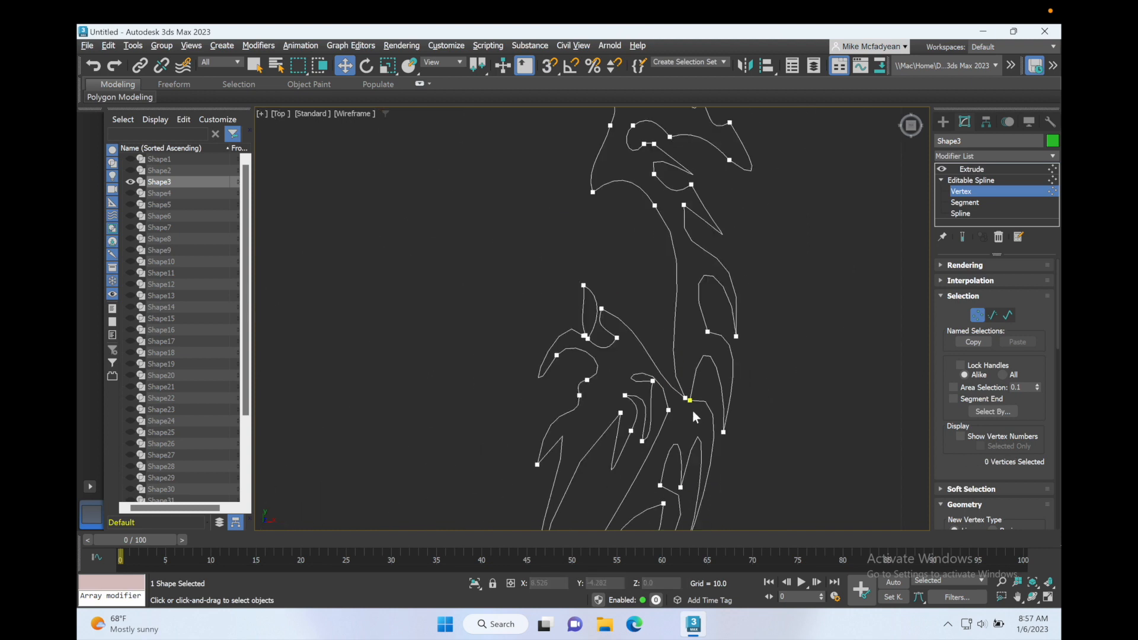
middle_click_drag(692, 411, 578, 242)
scroll(576, 330, "down", 2)
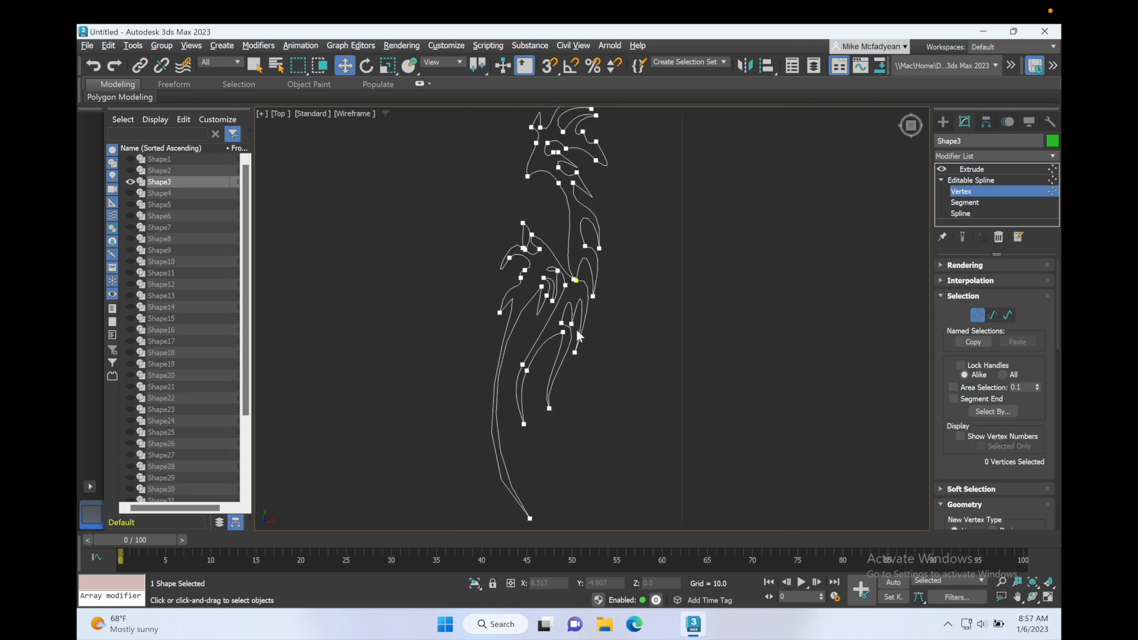
middle_click_drag(575, 325, 574, 437)
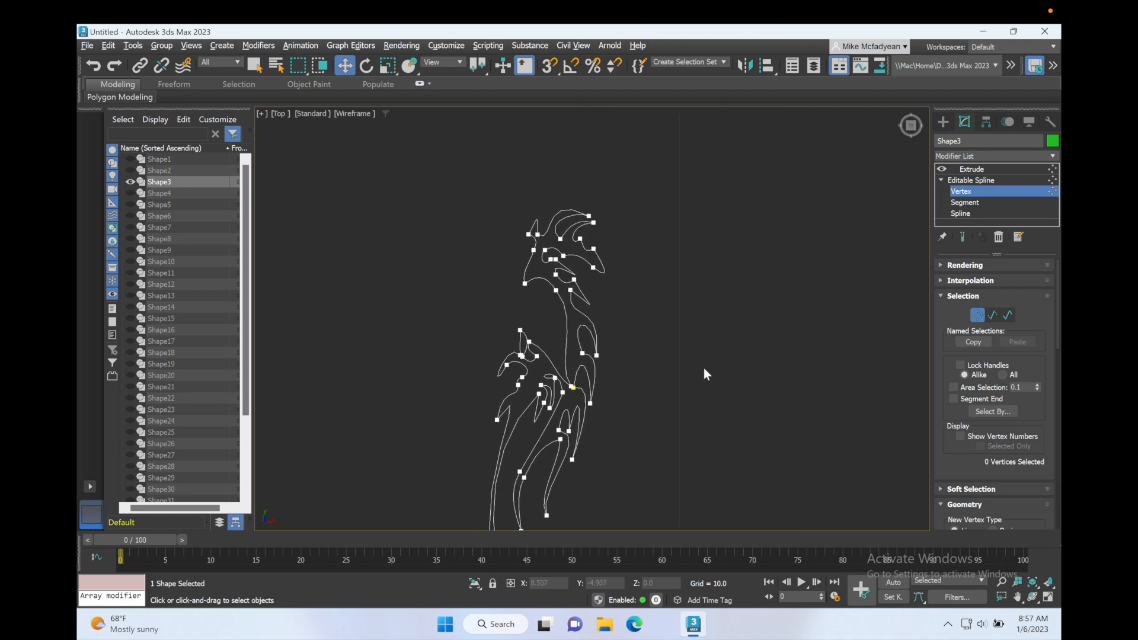
left_click(972, 171)
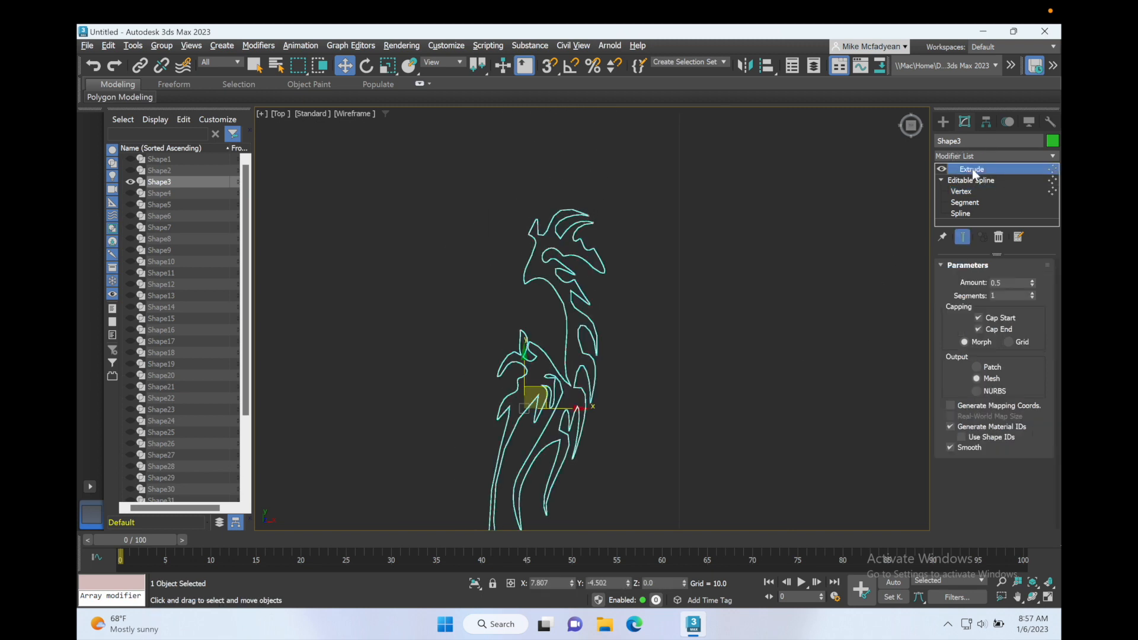
key("alt+w")
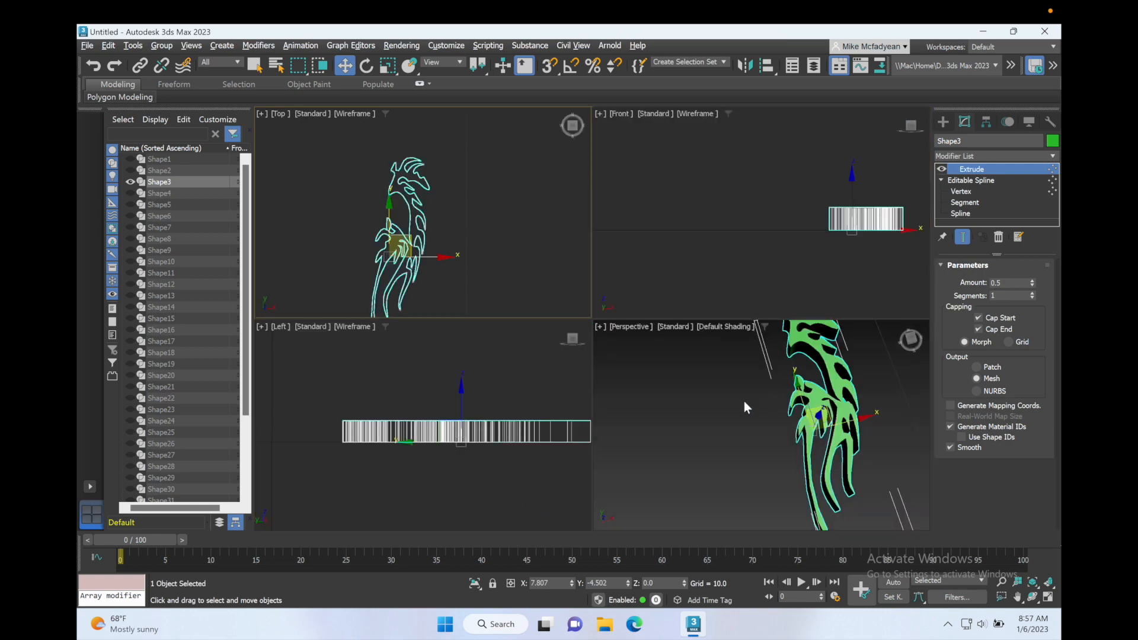
right_click(744, 401)
key("alt+w")
mouse_move(669, 351)
middle_mouse_down("alt")
mouse_move(681, 306)
mouse_move(669, 334)
middle_mouse_up("alt")
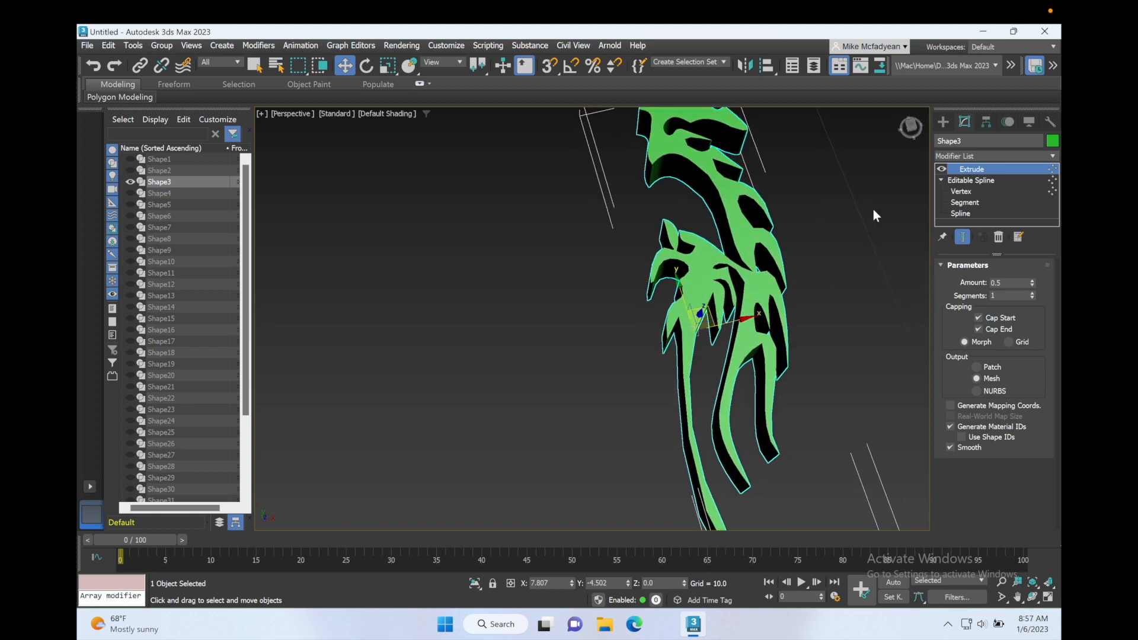
Turn on Adaptive interpolation for the wing shape's editable spline and return to its Extrude modifier level.
left_click(976, 183)
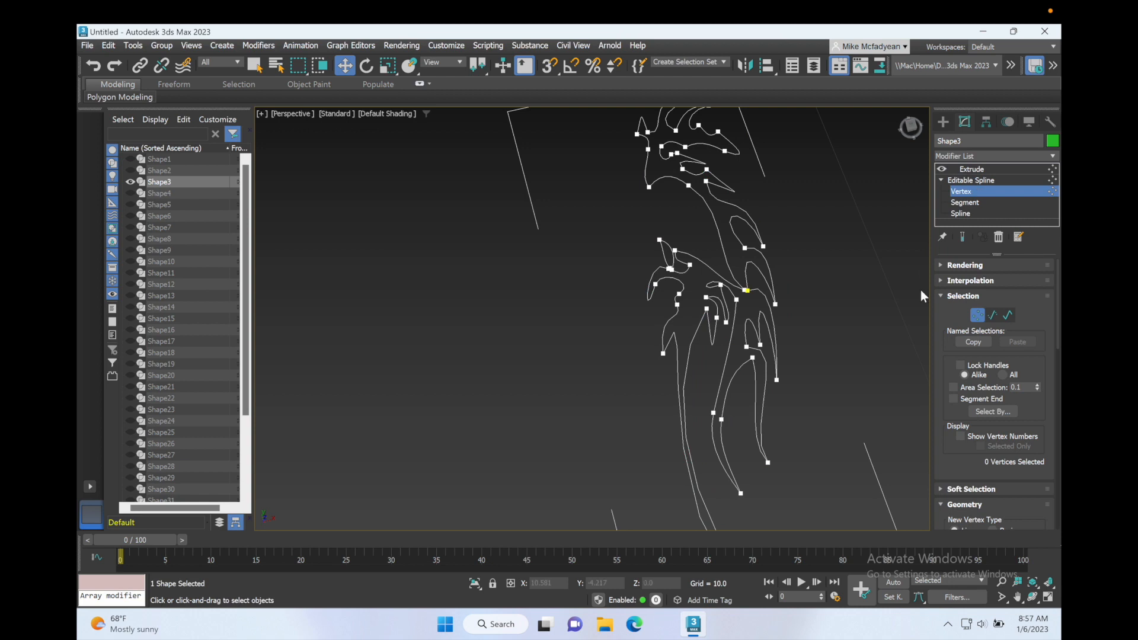
left_click(971, 281)
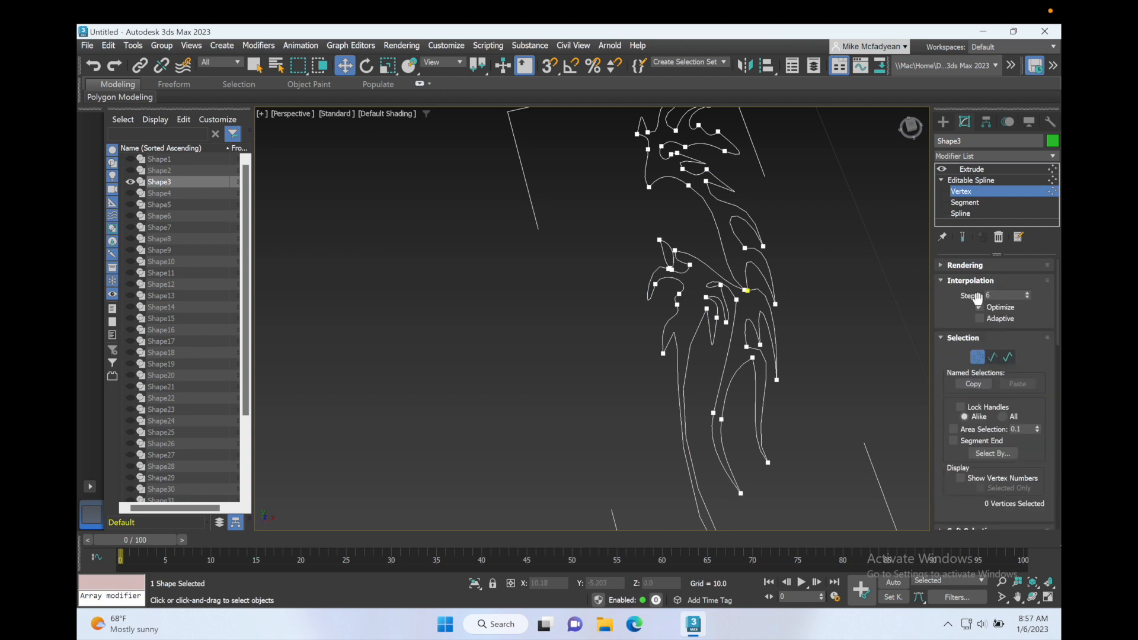
left_click(979, 319)
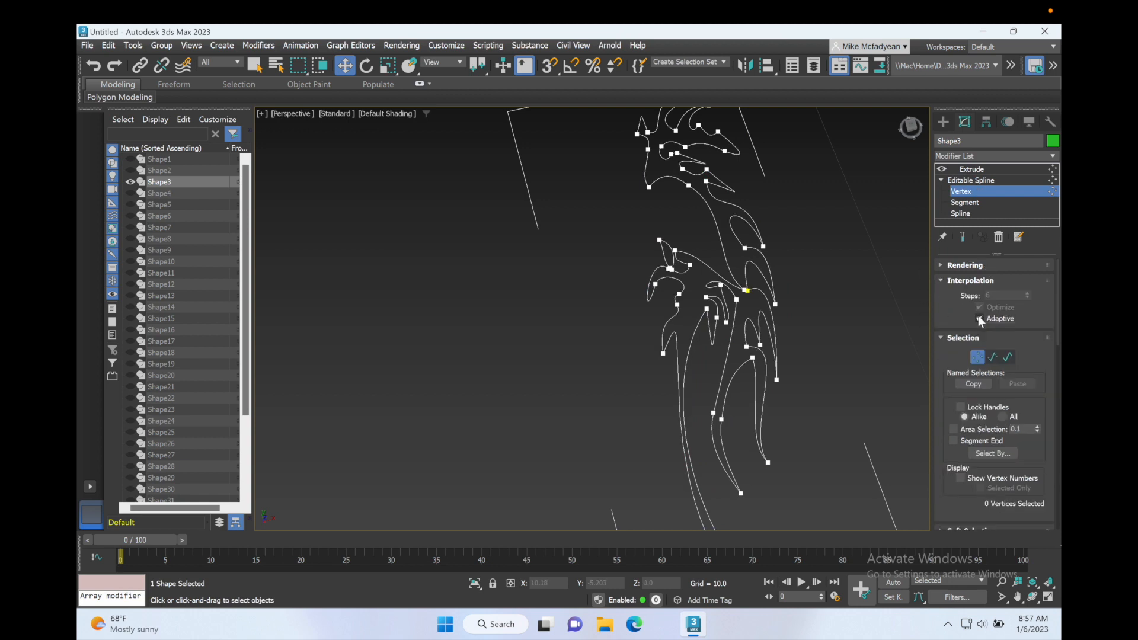
left_click(977, 171)
scroll(822, 287, "down", 5)
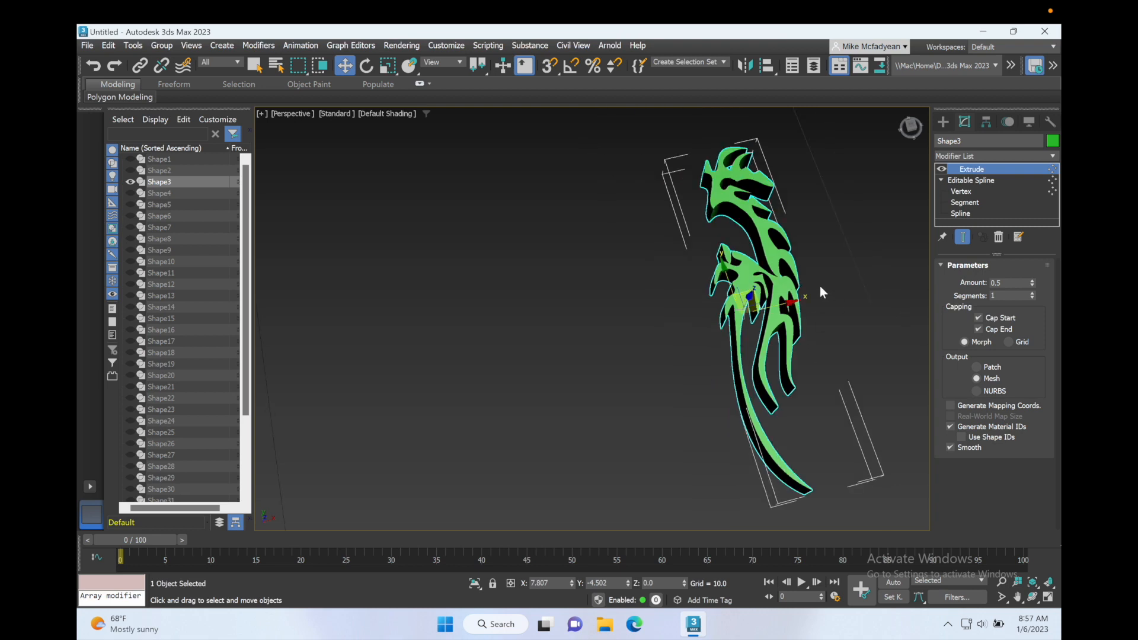
Change the extruded wing shape's object color to red, set its extrusion amount to 0.2, and deselect it.
left_click(1054, 142)
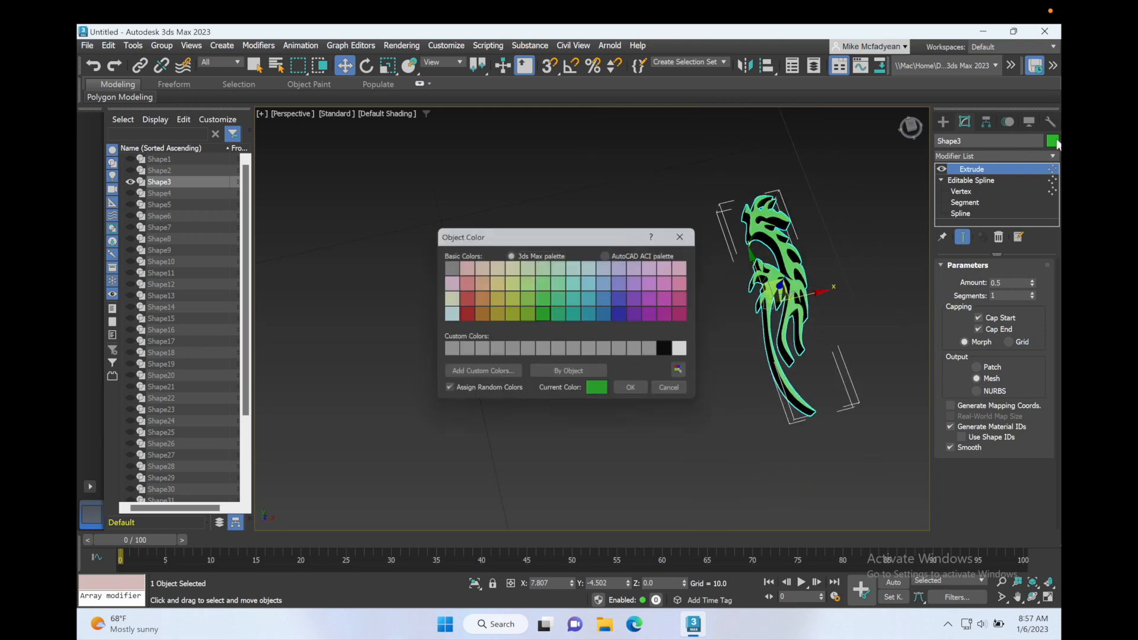
left_click(462, 315)
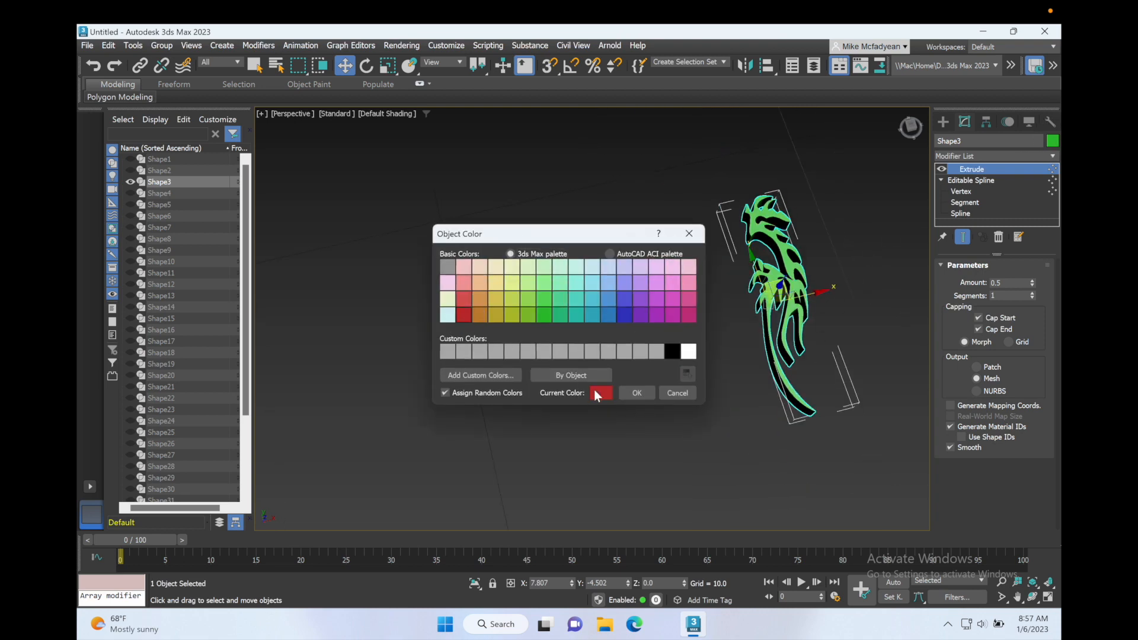
left_click(636, 393)
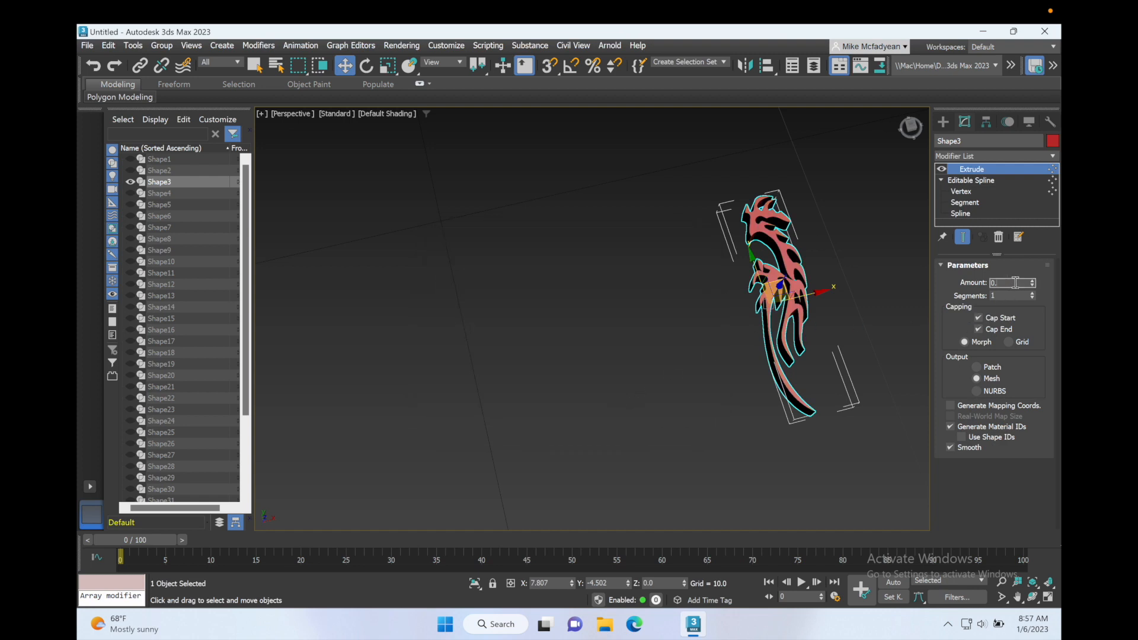
key("Return")
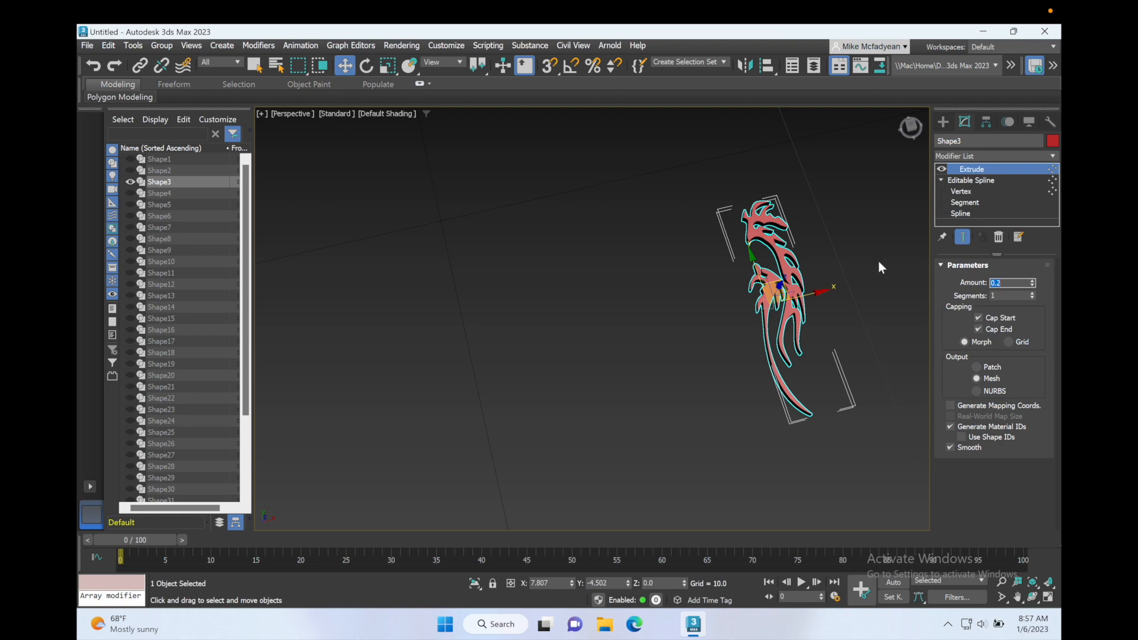
left_click(850, 285)
Unhide all the hidden wing shapes in the scene and view the full set of outlines.
right_click(705, 301)
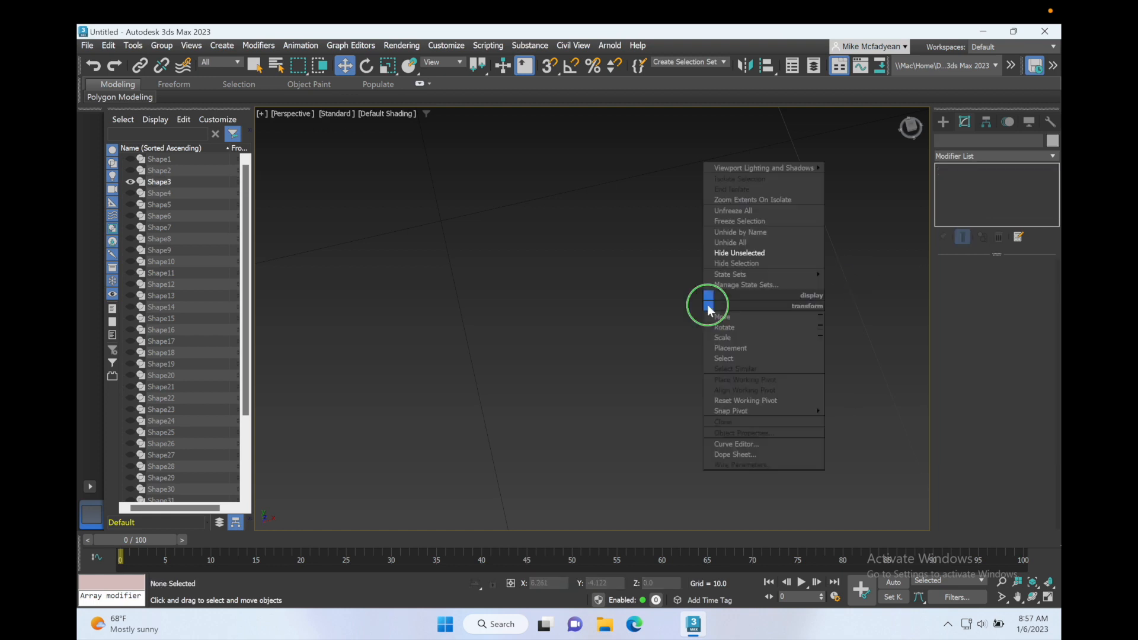
left_click(750, 242)
middle_click_drag(725, 338, 710, 322, "alt")
scroll(745, 323, "up", 3)
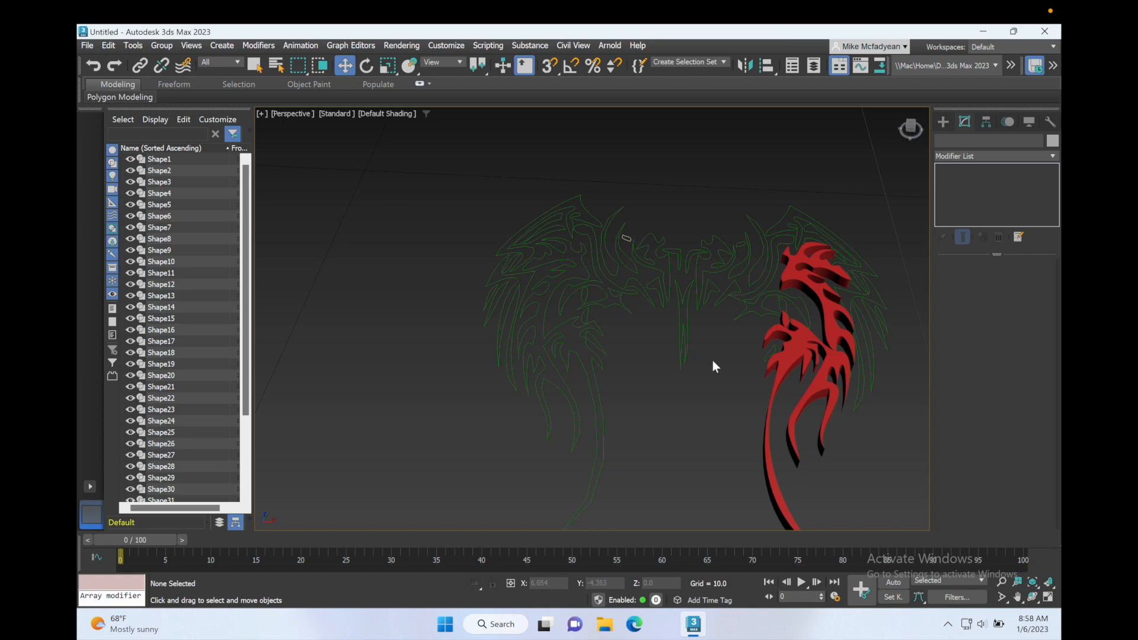
middle_click_drag(685, 368, 660, 368, "alt")
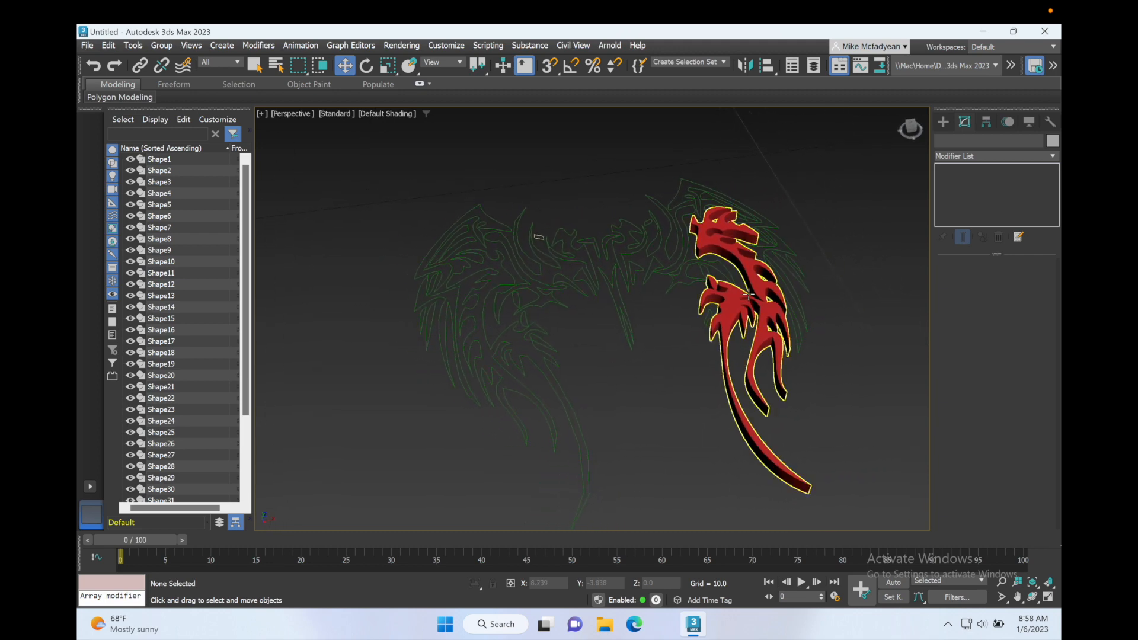
Extrude the matching long-feather shape on the opposite wing and color it red.
left_click(586, 447)
left_click(1001, 157)
left_click(1008, 176)
left_click(1052, 141)
left_click(460, 282)
left_click(631, 426)
Select the six outer feather outlines across both wings and apply an Extrude modifier to them together.
left_click(800, 343)
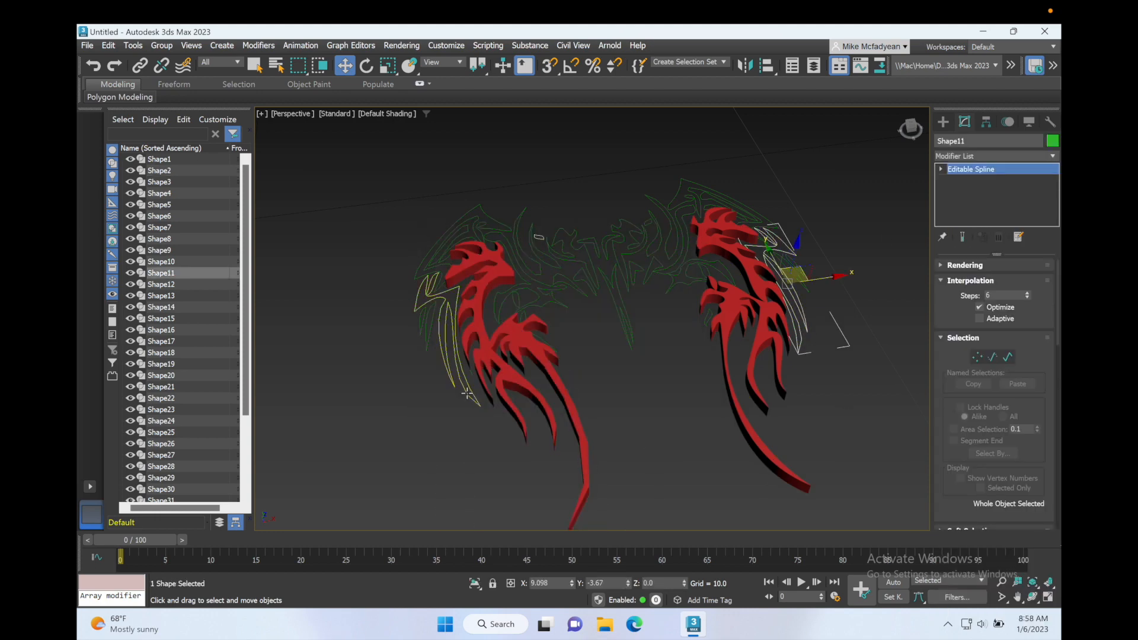
left_click(467, 392, "ctrl")
left_click(428, 339, "ctrl")
left_click(421, 324, "ctrl")
left_click(803, 282, "ctrl")
middle_click_drag(828, 277, 823, 280, "alt")
left_click(1001, 157)
left_click(983, 173)
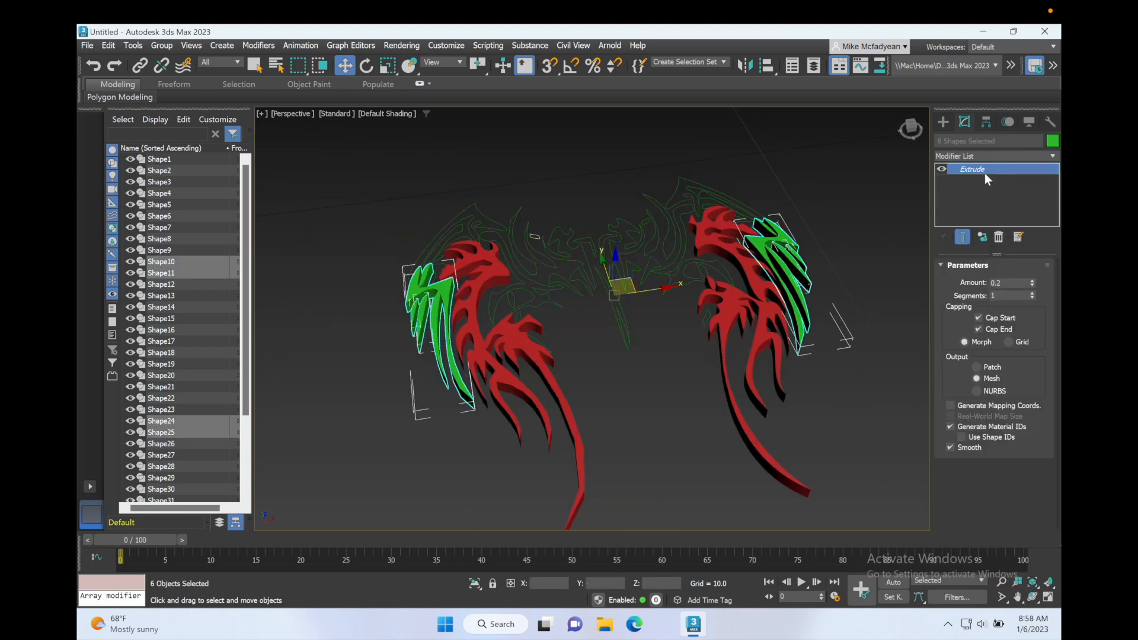
Color the six outer feathers orange and set their extrusion amount to 0.4.
left_click(1052, 141)
left_click(638, 386)
double_click(1006, 283)
type("0.4")
key("Return")
left_click(630, 409)
Select the six upper wing-edge outlines on both wings and extrude them by 0.6.
middle_click_drag(629, 332, 598, 391, "alt")
left_click(806, 181)
left_click(493, 132, "ctrl")
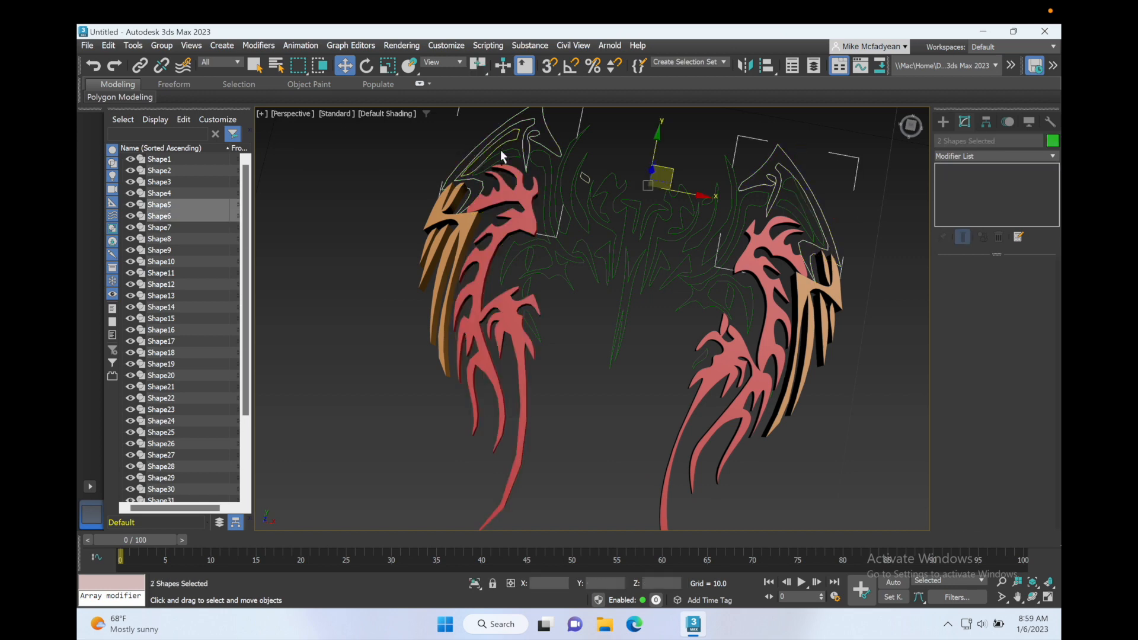
left_click(496, 155, "ctrl")
left_click(1001, 157)
left_click(1001, 176)
Change the object color of the six upper wing-edge shapes to yellow.
left_click(1052, 141)
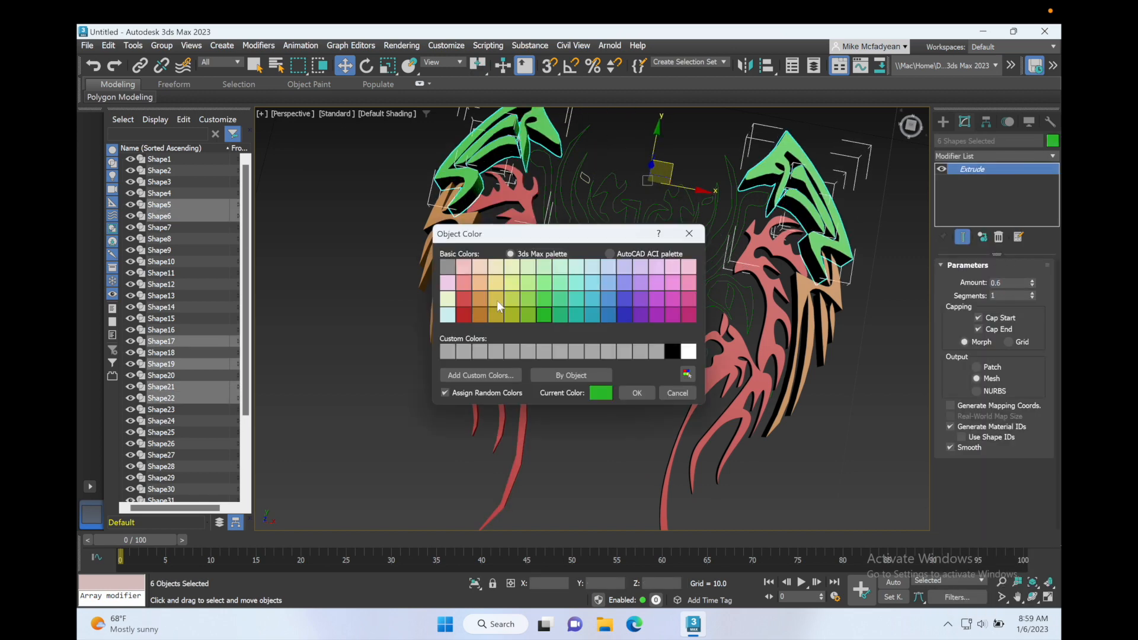
left_click(543, 315)
left_click(594, 389)
left_click(605, 410)
Select the ten inner wing outlines between the red feathers and the center piece and extrude them by 0.8.
middle_click_drag(605, 411, 600, 382, "alt")
left_click(536, 326)
left_click(693, 356, "ctrl")
left_click(690, 303, "ctrl")
left_click(581, 270, "ctrl")
left_click(566, 280, "ctrl")
left_click(535, 270, "ctrl")
left_click(721, 309, "ctrl")
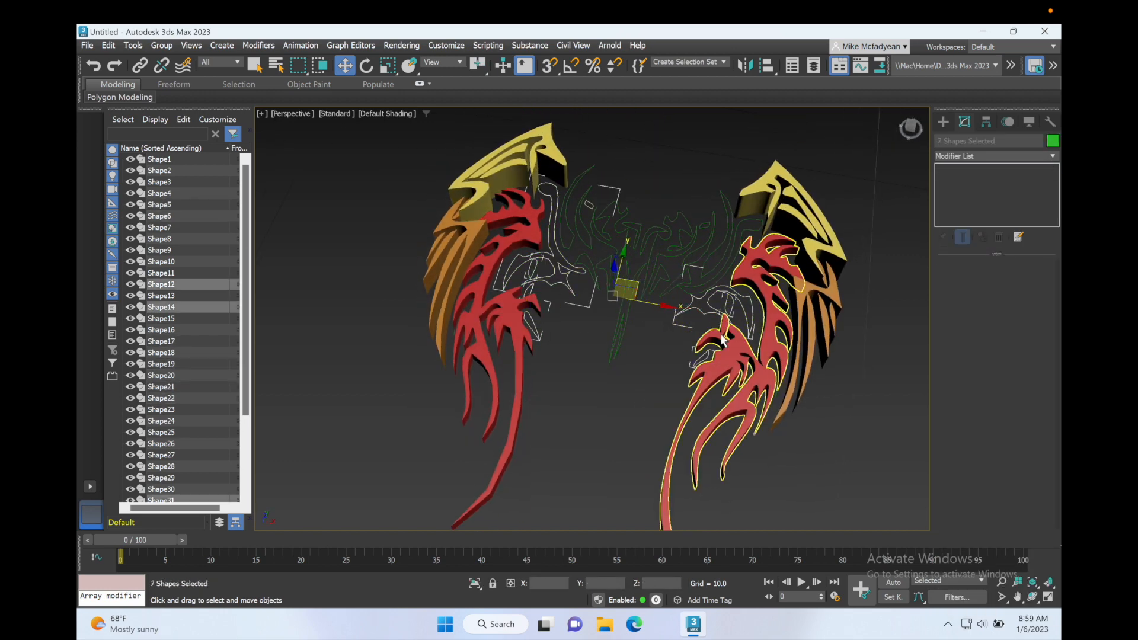
left_click(564, 236, "ctrl")
left_click(723, 252, "ctrl")
left_click(745, 245, "ctrl")
left_click(1022, 156)
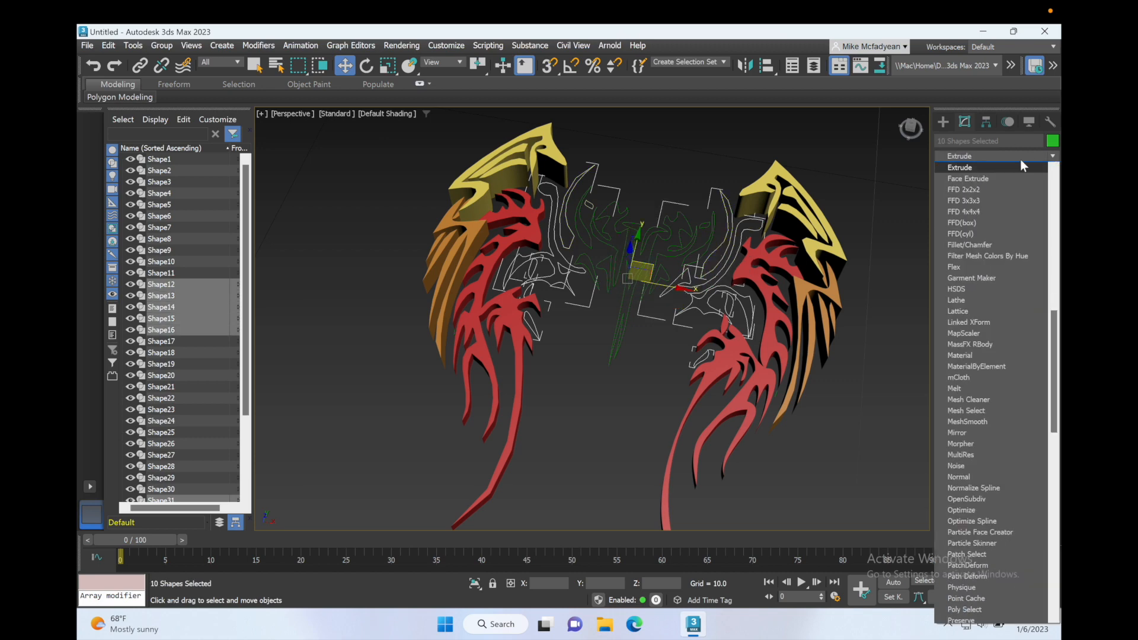
left_click(1022, 168)
double_click(1006, 283)
type("0.8")
key("Return")
Change the object color of the ten inner wing shapes to pale yellow-green and deselect them.
left_click(1052, 141)
left_click(518, 297)
left_click(634, 393)
left_click(619, 415)
Select the eleven remaining central ornament outlines, including the long middle spike, and extrude them by 1.
middle_click_drag(619, 415, 628, 442, "alt")
left_click(622, 296)
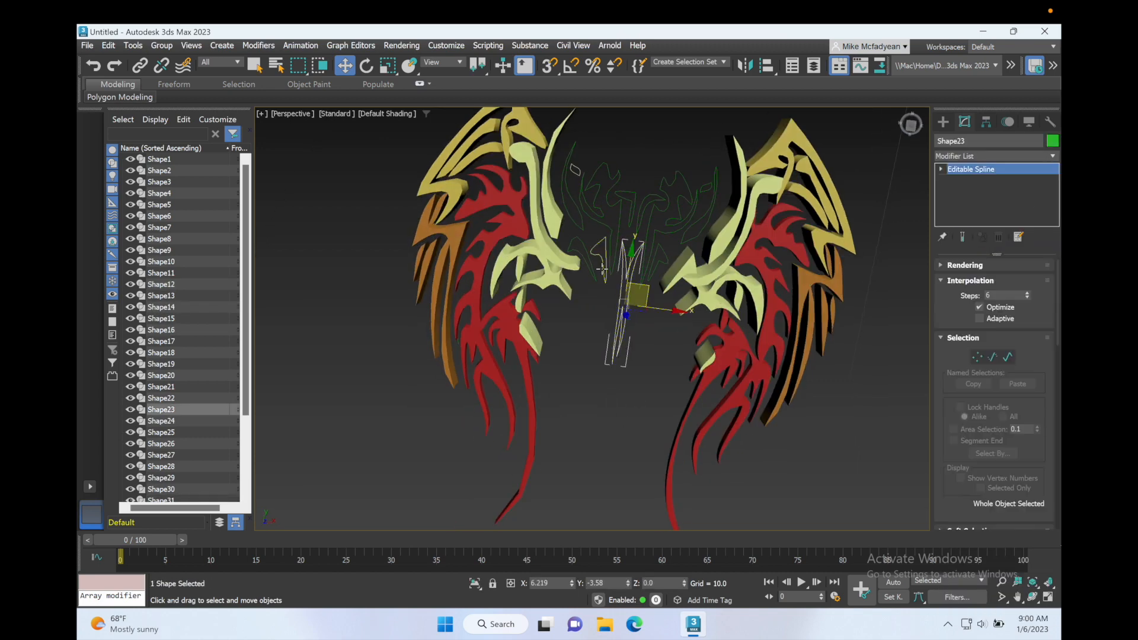
left_click(605, 261, "ctrl")
left_click(571, 196, "ctrl")
left_click(583, 205, "ctrl")
left_click(618, 205, "ctrl")
left_click(644, 205, "ctrl")
left_click(675, 220, "ctrl")
left_click(702, 222, "ctrl")
middle_click_drag(648, 319, 631, 306, "alt")
left_click(1007, 156)
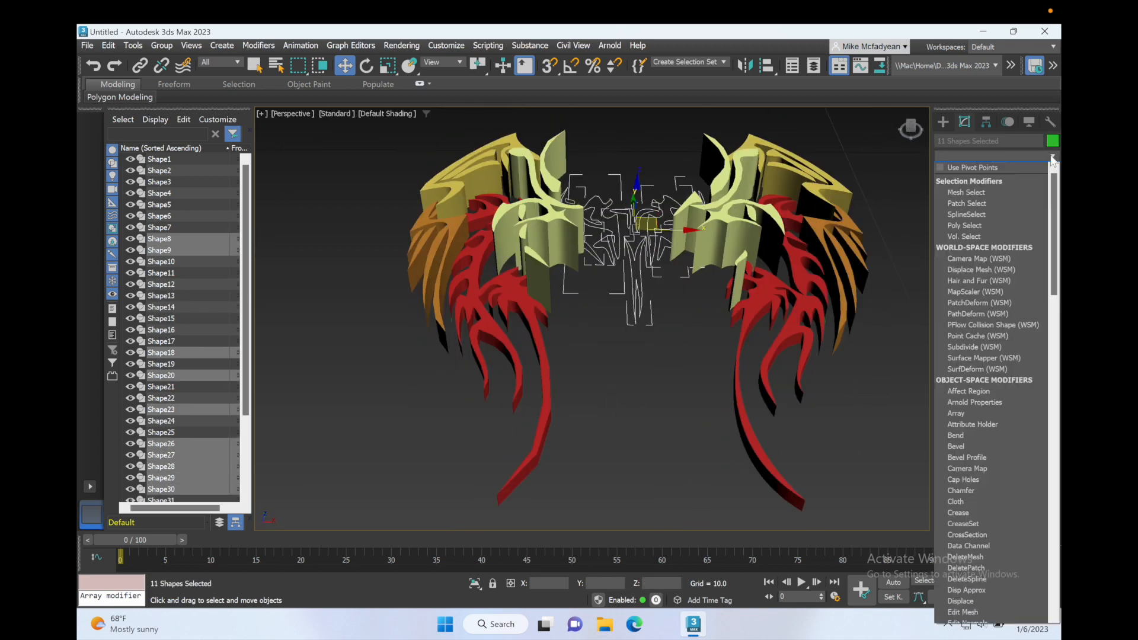
left_click_drag(1011, 283, 976, 286)
type("1")
key("Return")
Color the eleven central ornament shapes white, deselect them, and look over the complete extruded wings.
left_click(1052, 141)
left_click(688, 351)
left_click(638, 394)
left_click(659, 321)
scroll(659, 319, "down", 4)
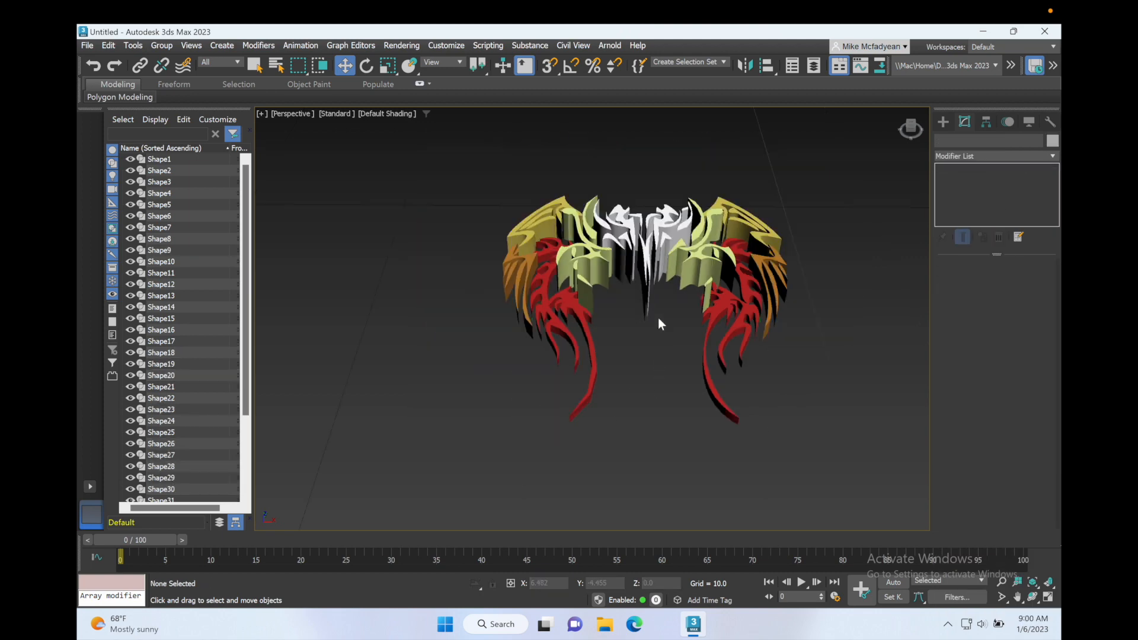
mouse_move(661, 323)
middle_mouse_down("alt")
mouse_move(653, 351)
mouse_move(599, 316)
mouse_move(610, 340)
mouse_move(689, 352)
mouse_move(675, 337)
mouse_move(627, 332)
mouse_move(664, 342)
mouse_move(638, 330)
mouse_move(653, 338)
middle_mouse_up("alt")
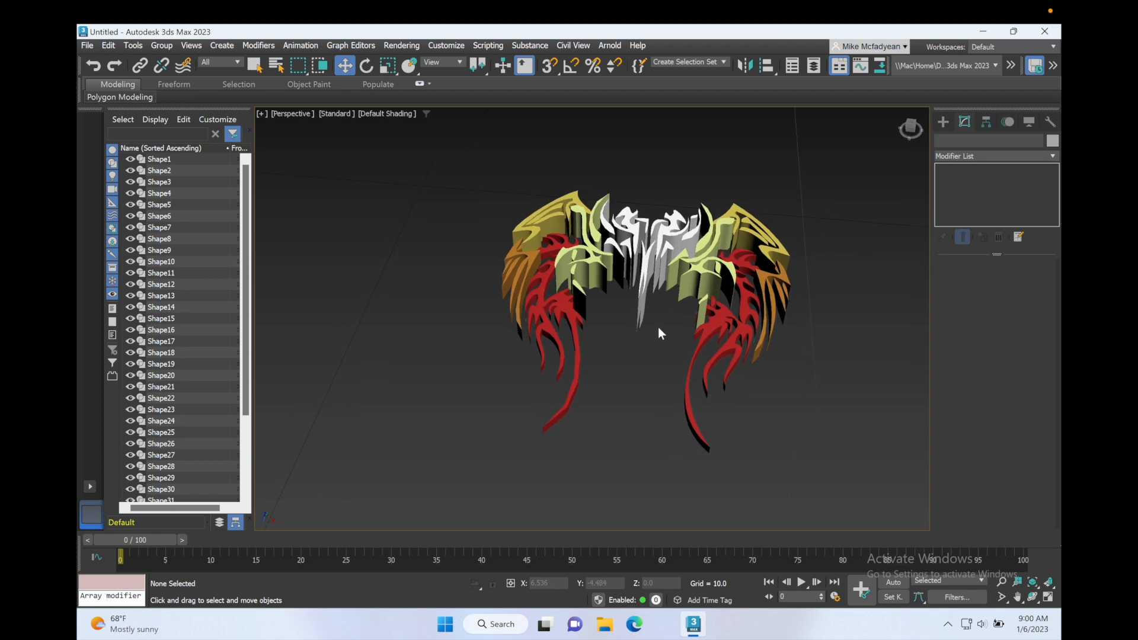